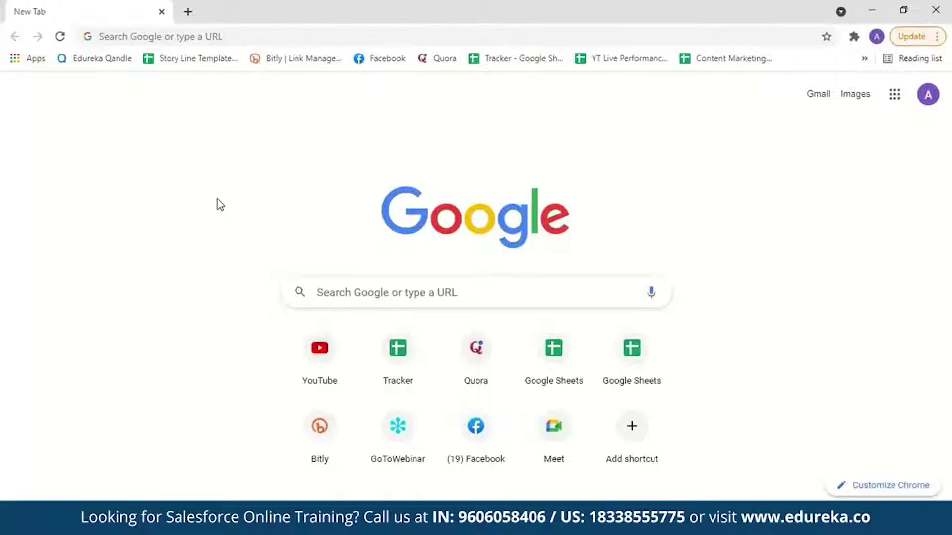
# Open the Salesforce developer website at developer.salesforce.com.
pyautogui.click(260, 37)
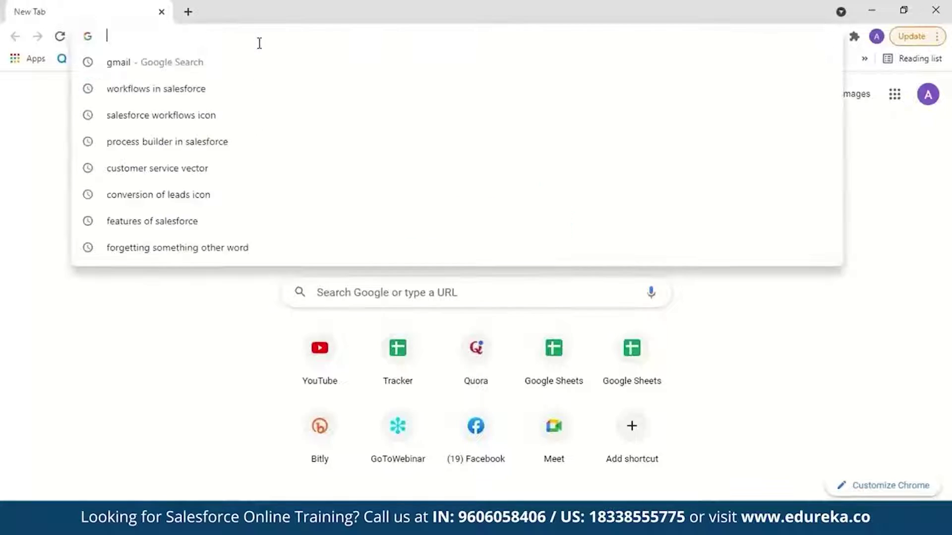
pyautogui.write('developer')
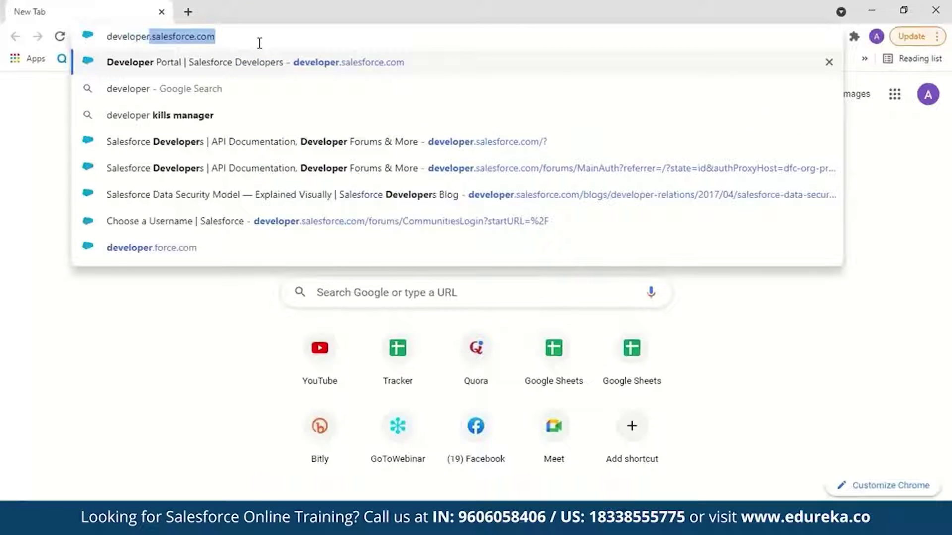
pyautogui.press('Right')
pyautogui.press('Return')
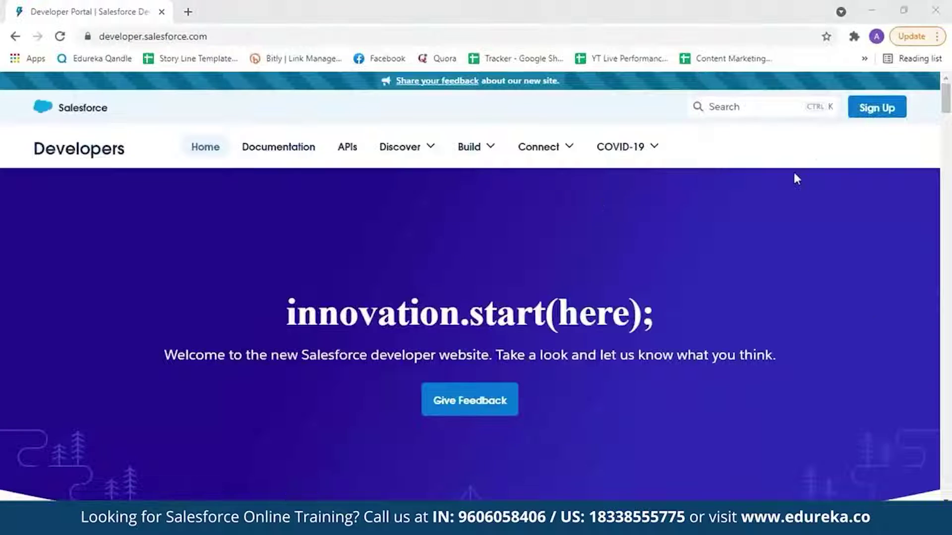
# Open the Salesforce Developer Edition sign-up form and review its required fields through to the registration terms.
pyautogui.click(863, 123)
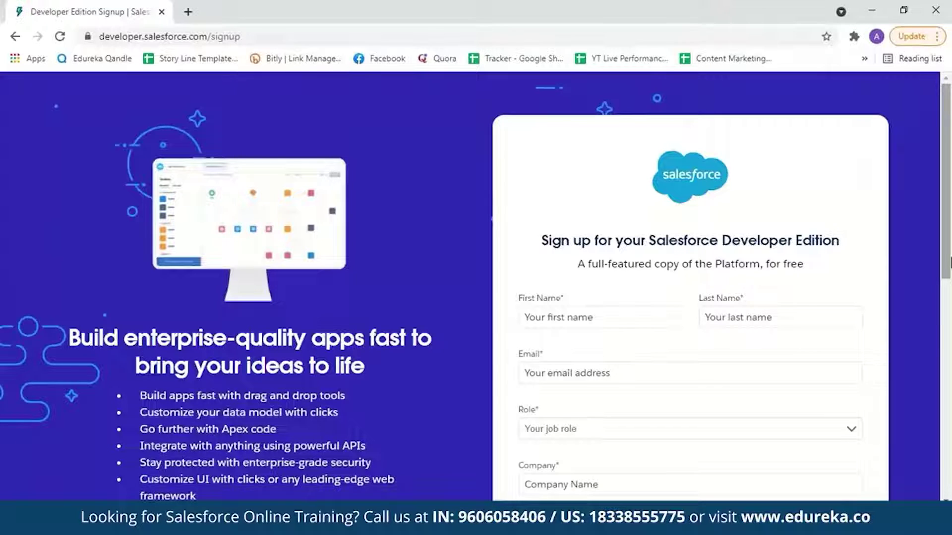
pyautogui.moveTo(950, 263); pyautogui.dragTo(947, 314)
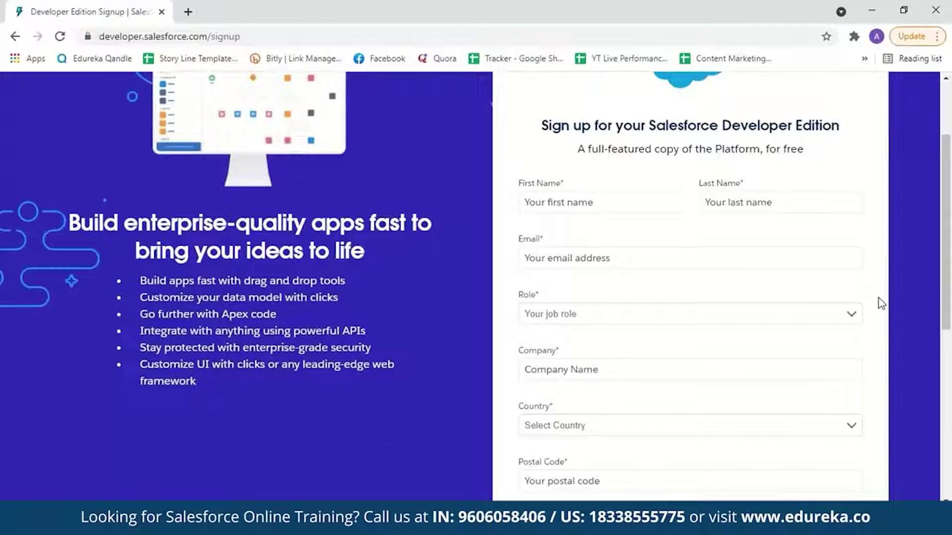
pyautogui.scroll(-2, 879, 300)
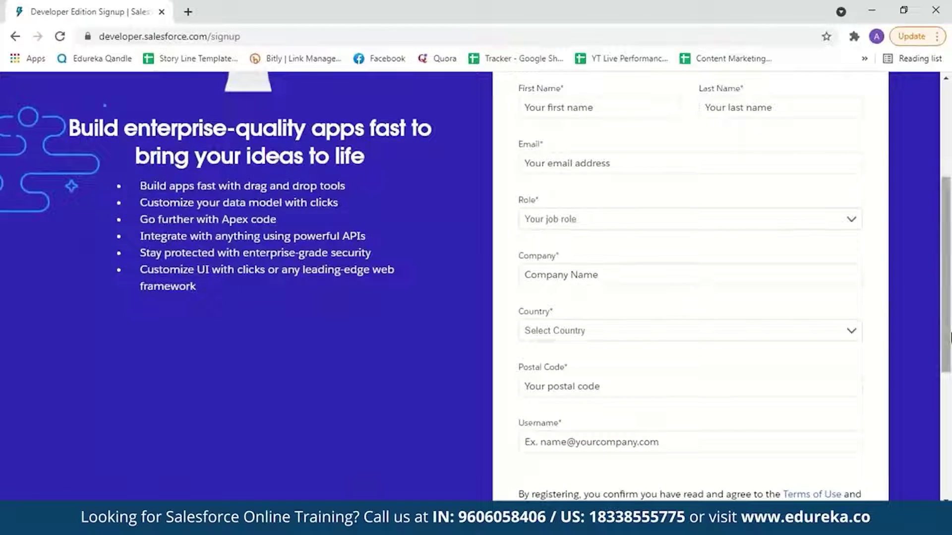
pyautogui.scroll(-2, 687, 297)
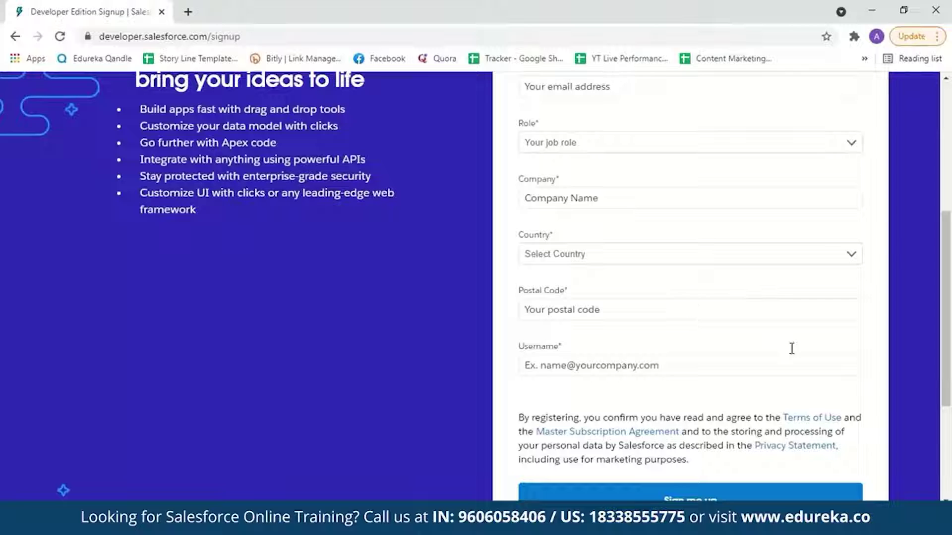
pyautogui.scroll(-3, 936, 332)
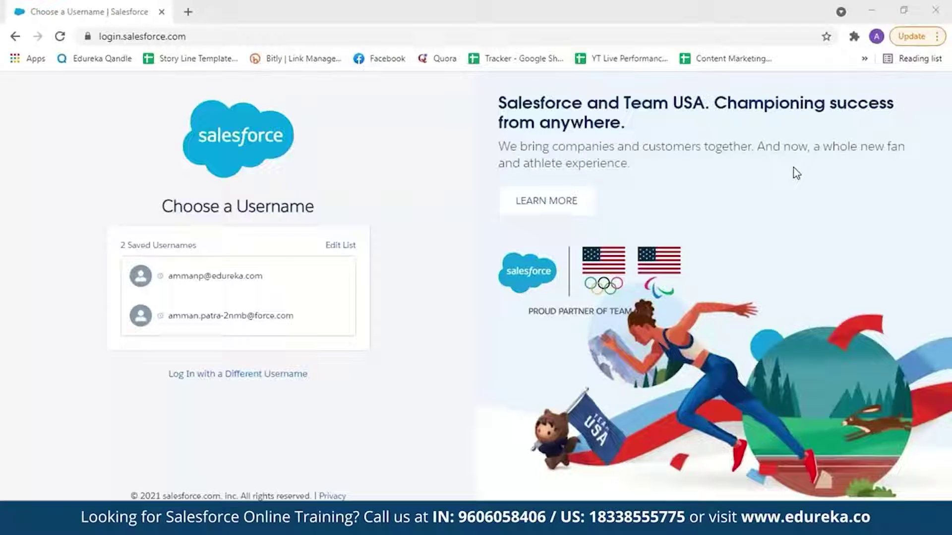
# Log in to Salesforce with the first saved username and enter the account password.
pyautogui.click(285, 287)
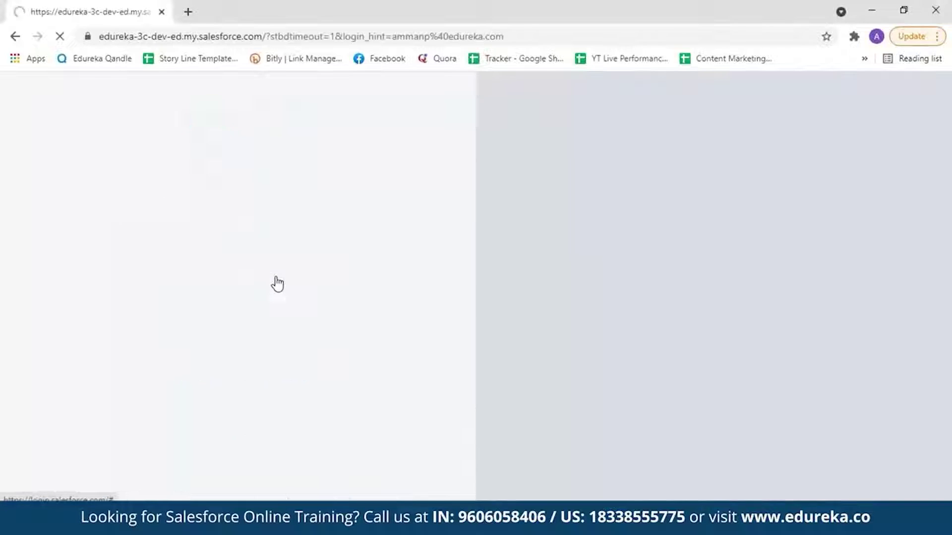
pyautogui.click(278, 291)
pyautogui.write('************')
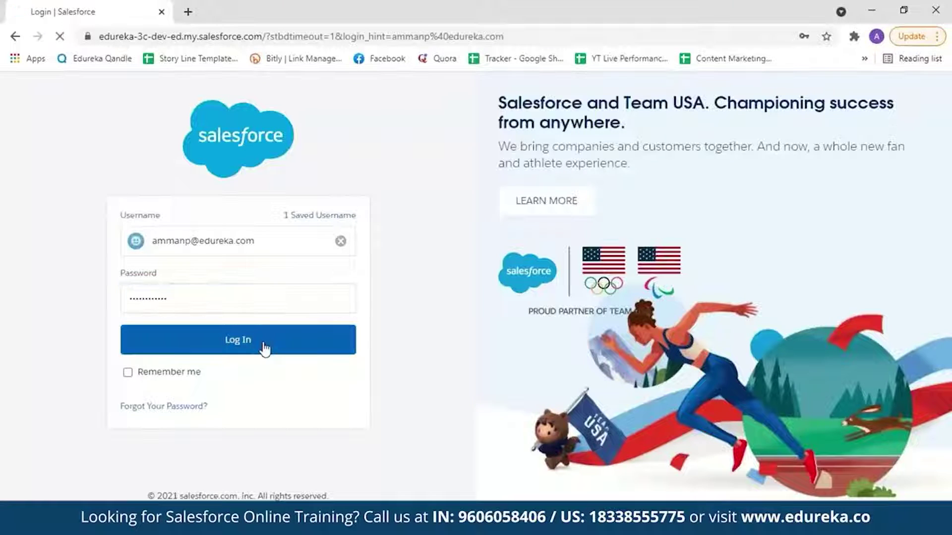
pyautogui.click(265, 342)
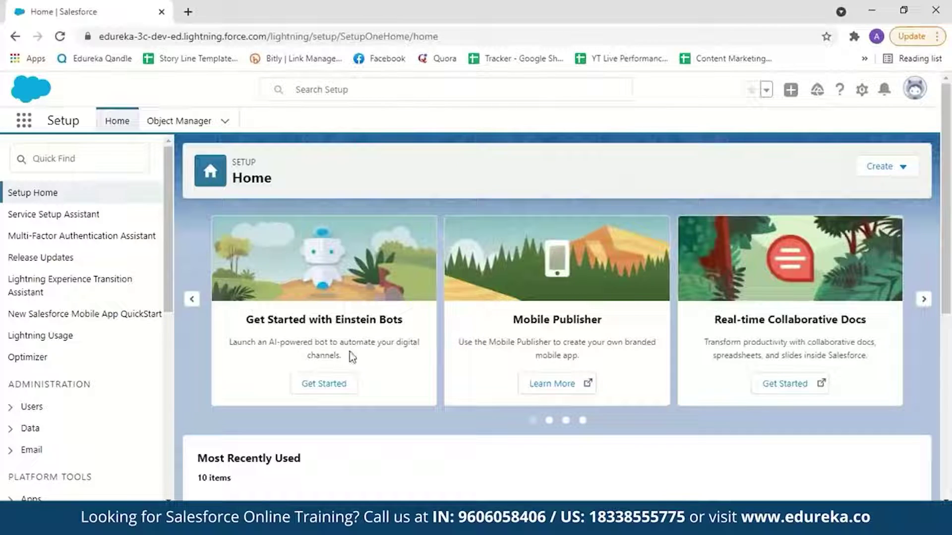
# Search Setup for "workflow" and open the Workflow Rules page.
pyautogui.click(861, 94)
pyautogui.click(110, 150)
pyautogui.write('workflow')
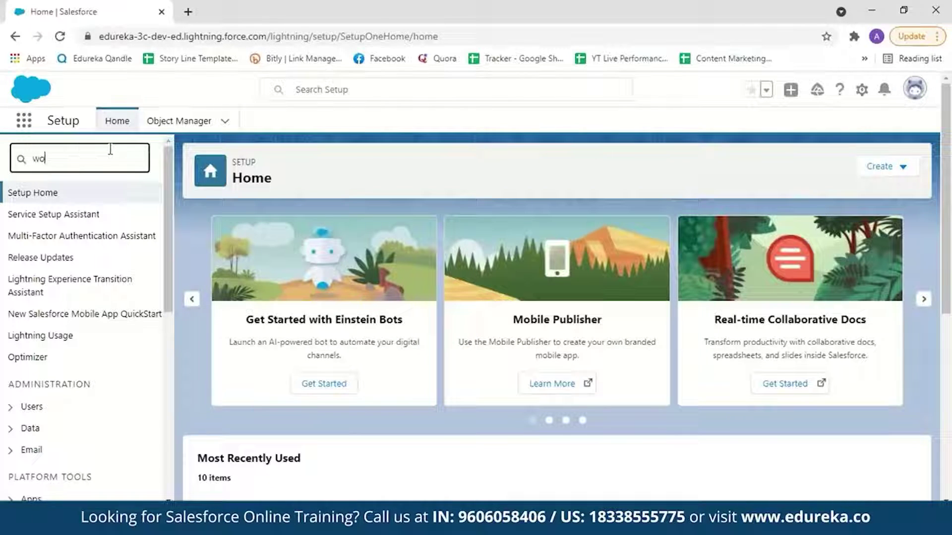
pyautogui.click(71, 346)
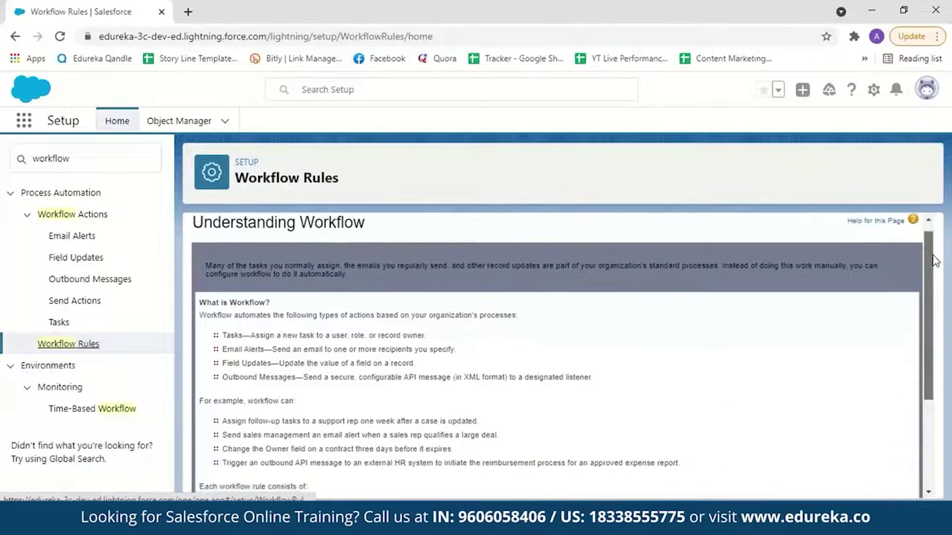
# Read through the Understanding Workflow introduction and continue to the list of all workflow rules.
pyautogui.scroll(-1, 934, 261)
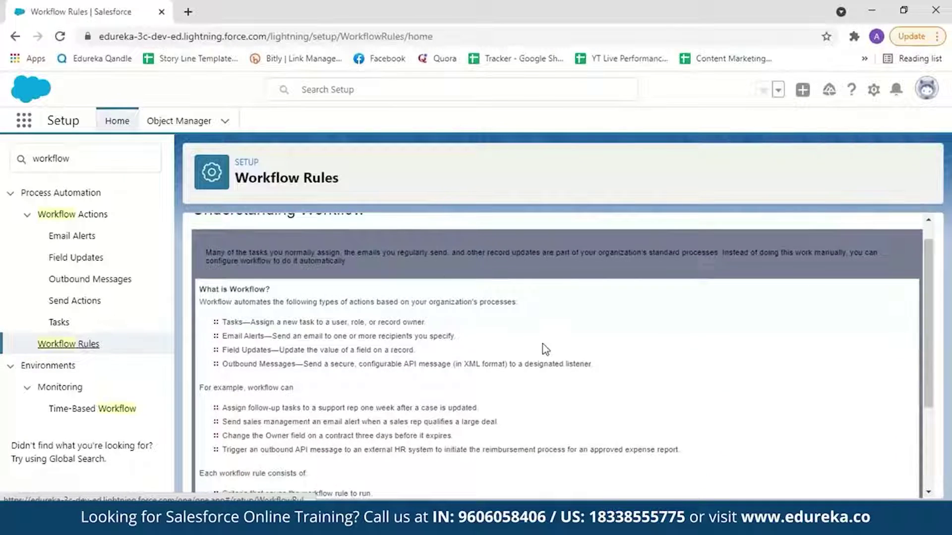
pyautogui.scroll(-1, 930, 282)
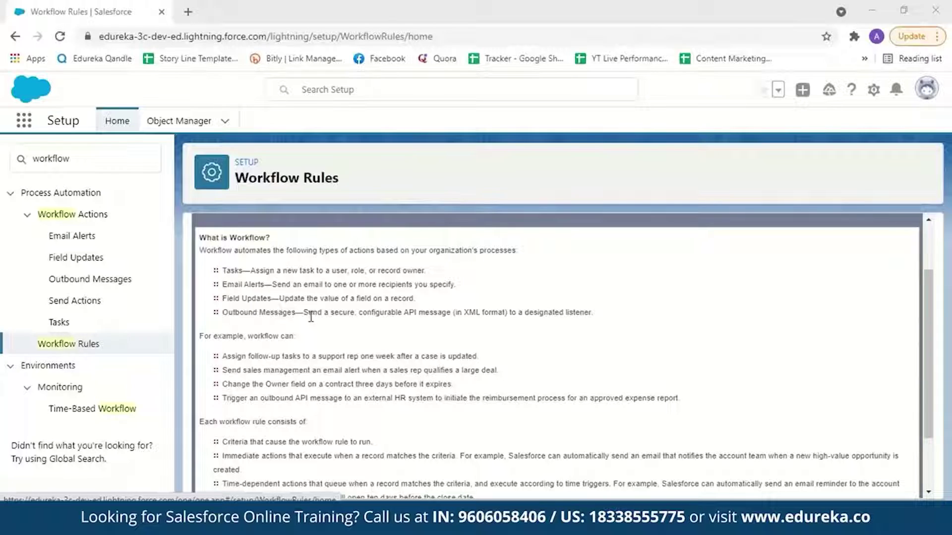
pyautogui.scroll(-1, 499, 333)
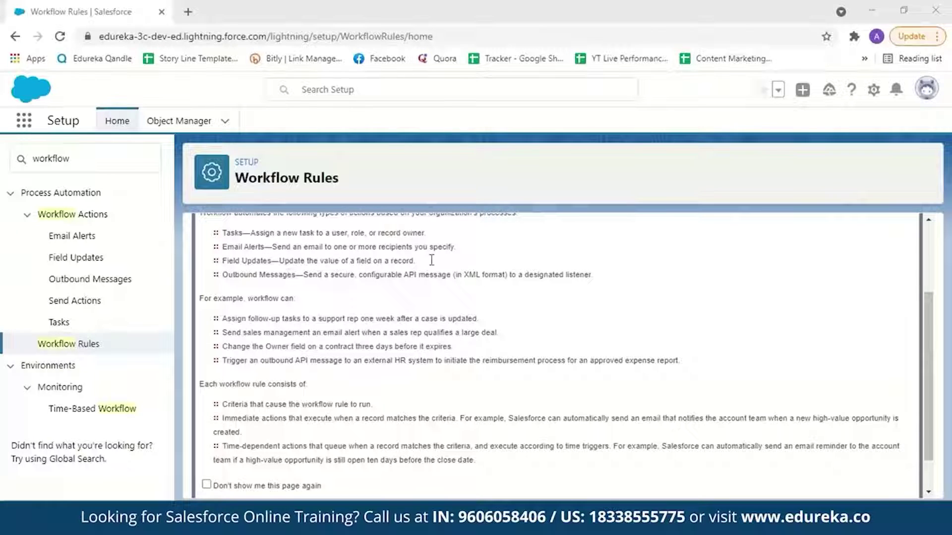
pyautogui.scroll(-1, 233, 343)
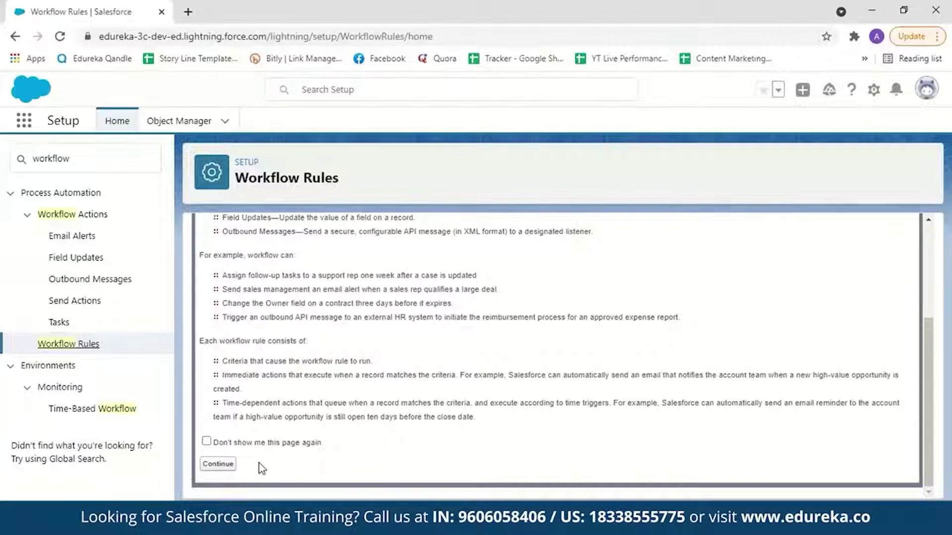
pyautogui.click(218, 466)
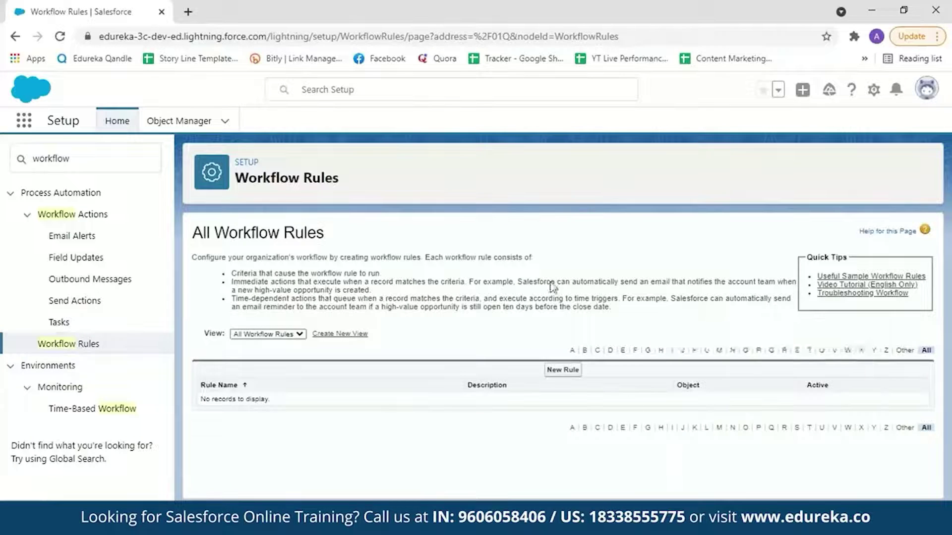
# Create a new workflow rule that applies to the Opportunity object and proceed to its configuration.
pyautogui.click(563, 370)
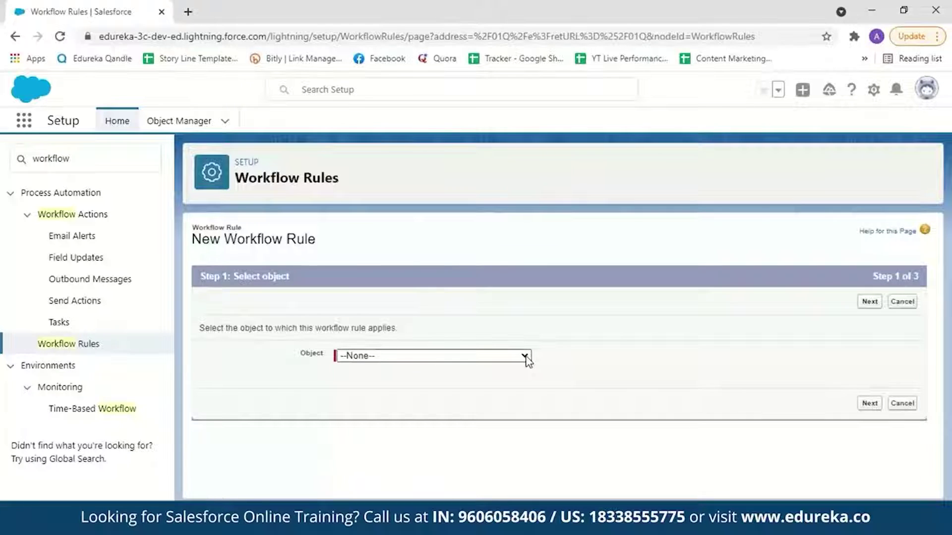
pyautogui.click(525, 358)
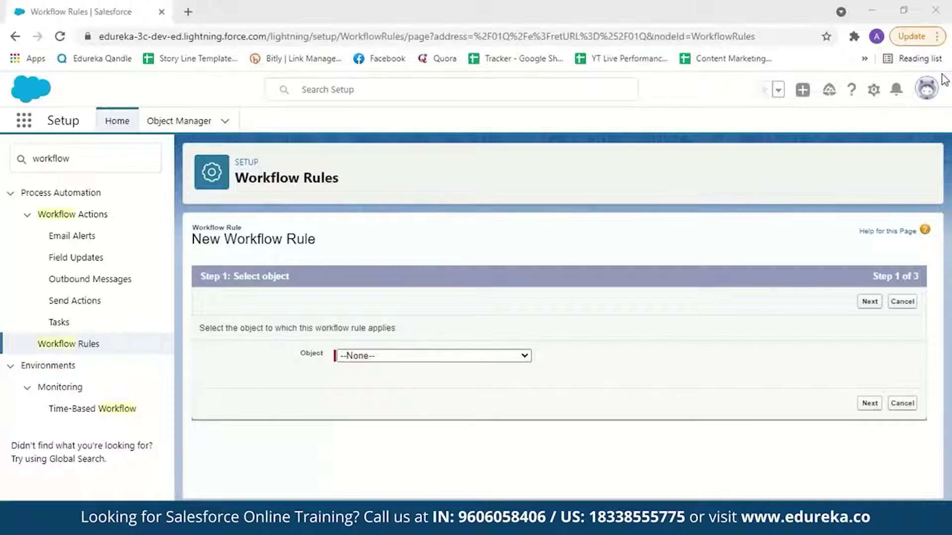
pyautogui.click(513, 363)
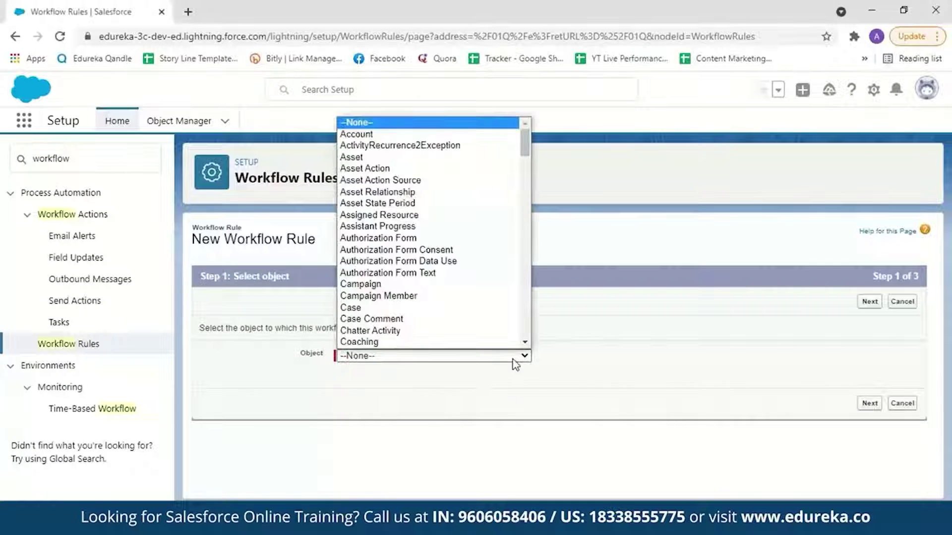
pyautogui.moveTo(524, 141); pyautogui.dragTo(532, 272)
pyautogui.scroll(-3, 532, 273)
pyautogui.scroll(8, 377, 178)
pyautogui.click(377, 178)
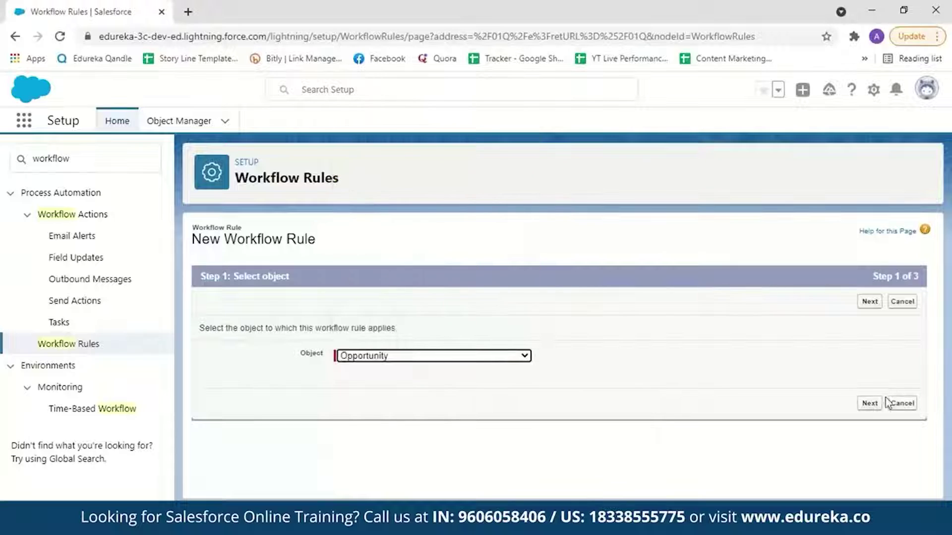
pyautogui.click(872, 404)
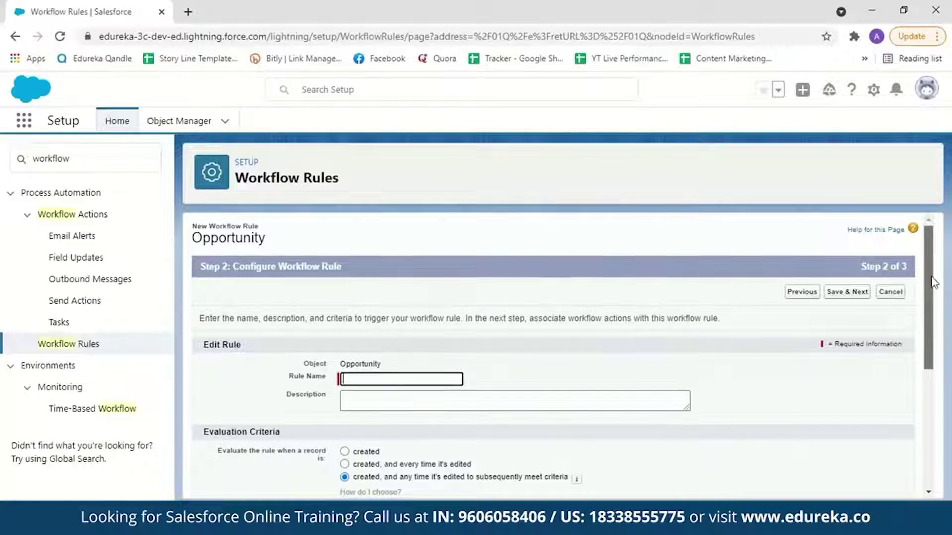
# Name the rule "Demo-opportunity" and describe it as "opportunity deal greater than 100,000".
pyautogui.scroll(-1, 480, 315)
pyautogui.click(444, 351)
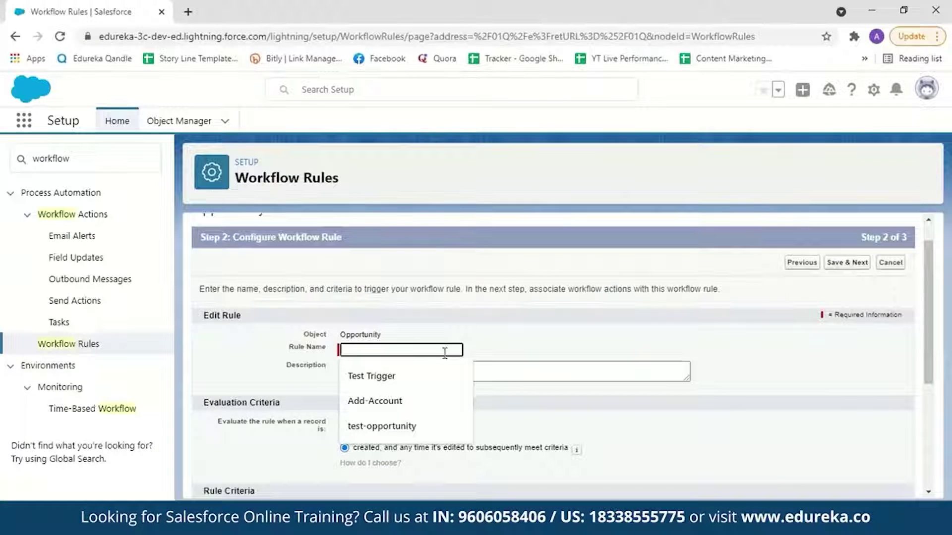
pyautogui.write('Demo-opportunity')
pyautogui.click(387, 375)
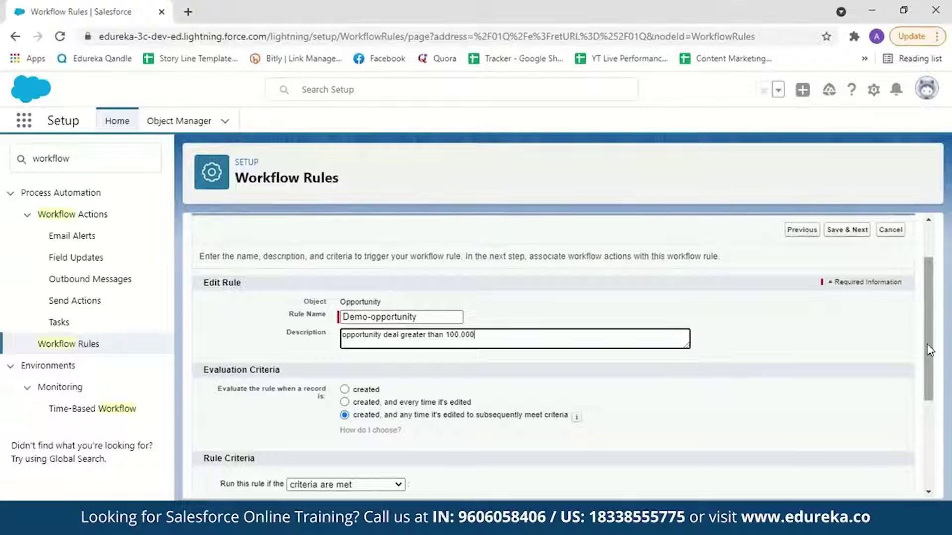
# Set the rule criteria to Opportunity: Amount greater or equal 100000, then save and proceed to the workflow actions.
pyautogui.scroll(-1, 929, 350)
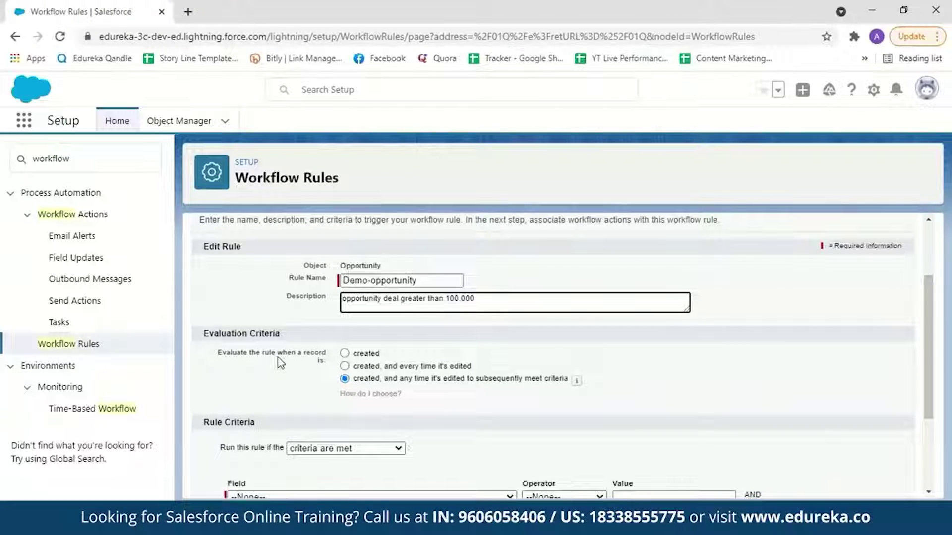
pyautogui.scroll(-1, 830, 347)
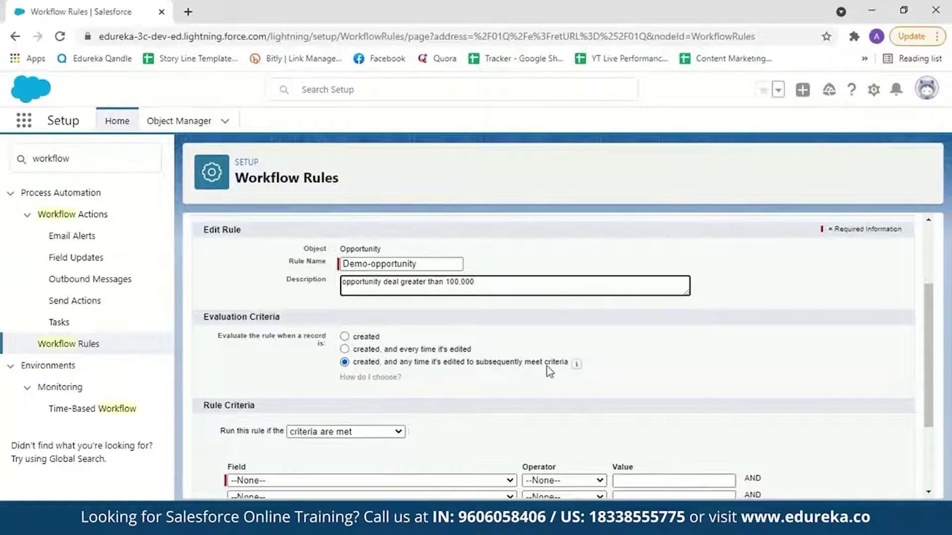
pyautogui.scroll(-2, 942, 327)
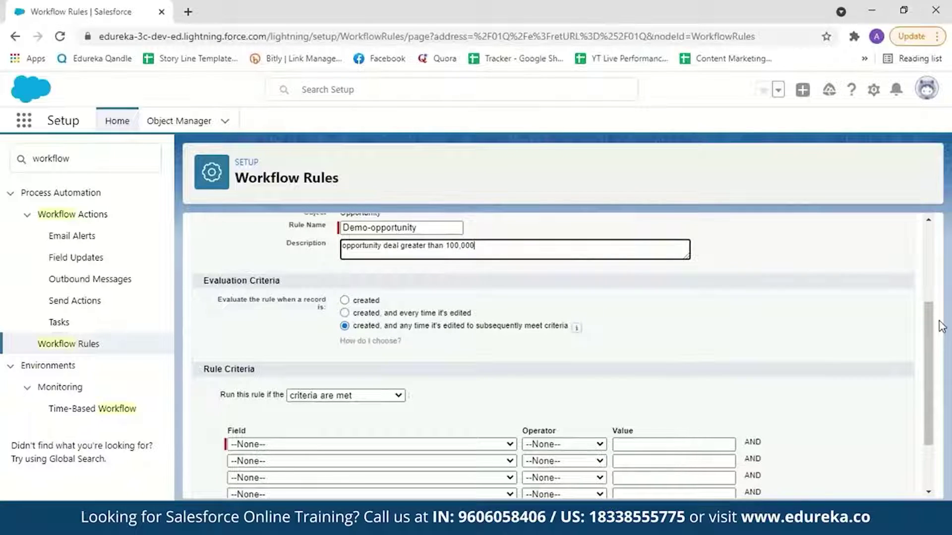
pyautogui.scroll(-3, 942, 327)
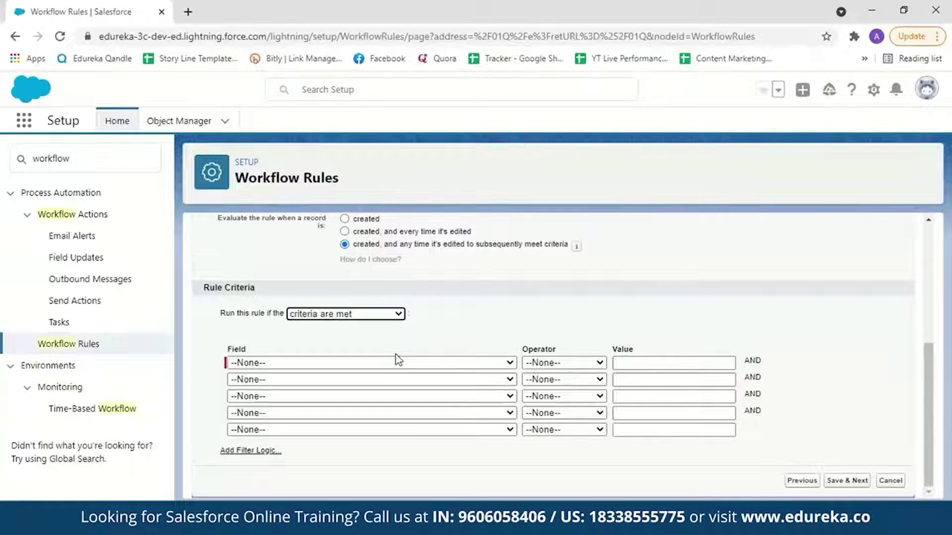
pyautogui.click(468, 362)
pyautogui.scroll(-1, 415, 264)
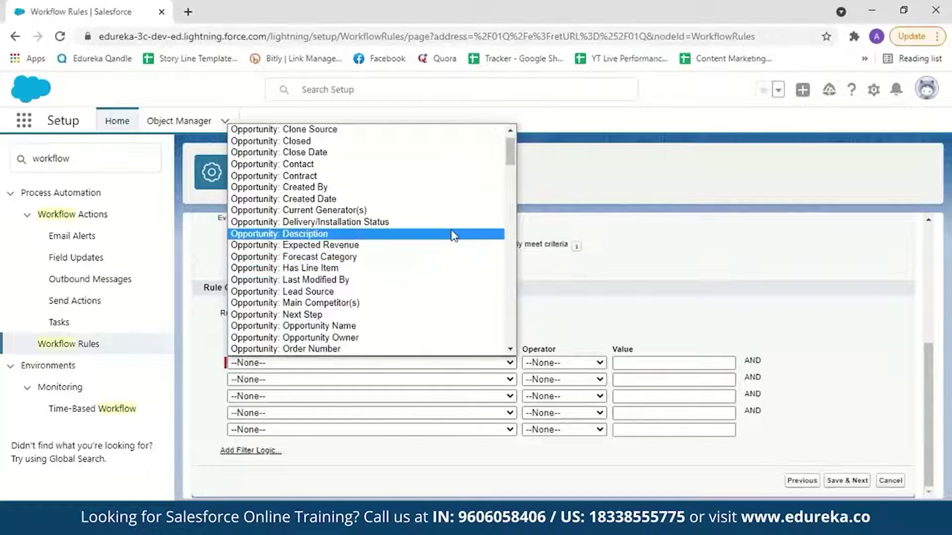
pyautogui.scroll(1, 486, 149)
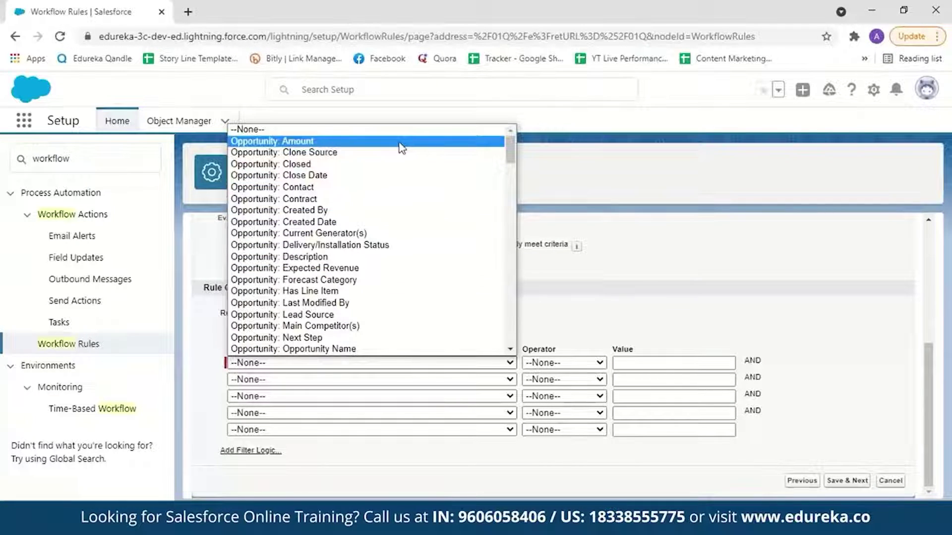
pyautogui.click(402, 144)
pyautogui.click(583, 366)
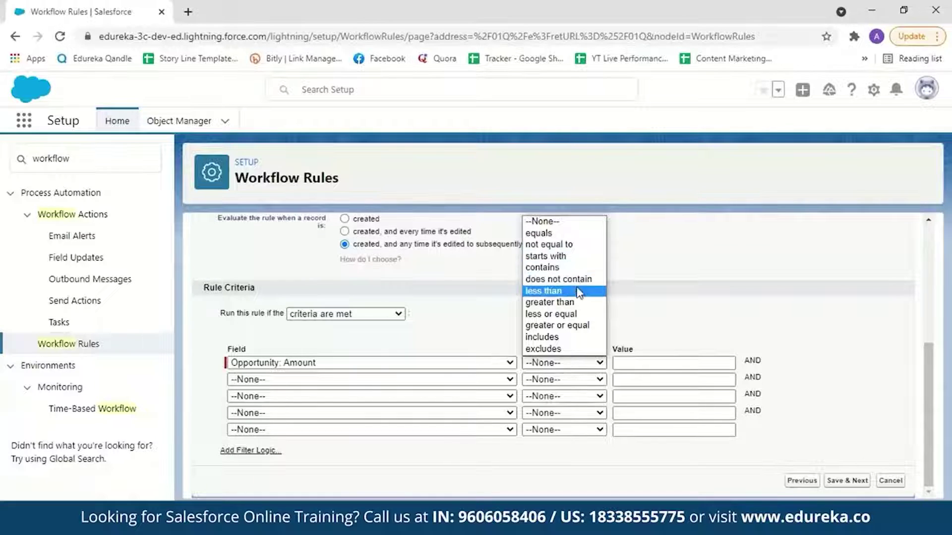
pyautogui.click(577, 325)
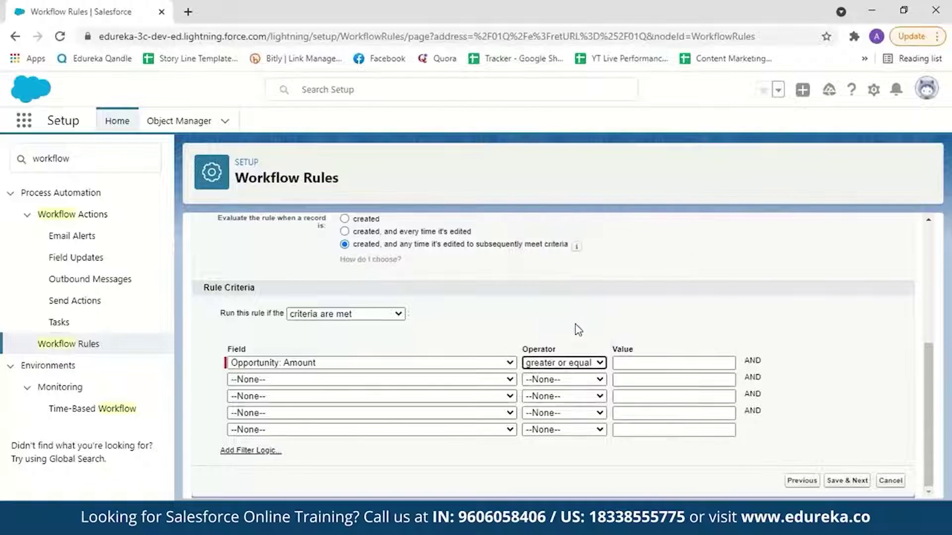
pyautogui.click(624, 363)
pyautogui.write('100000')
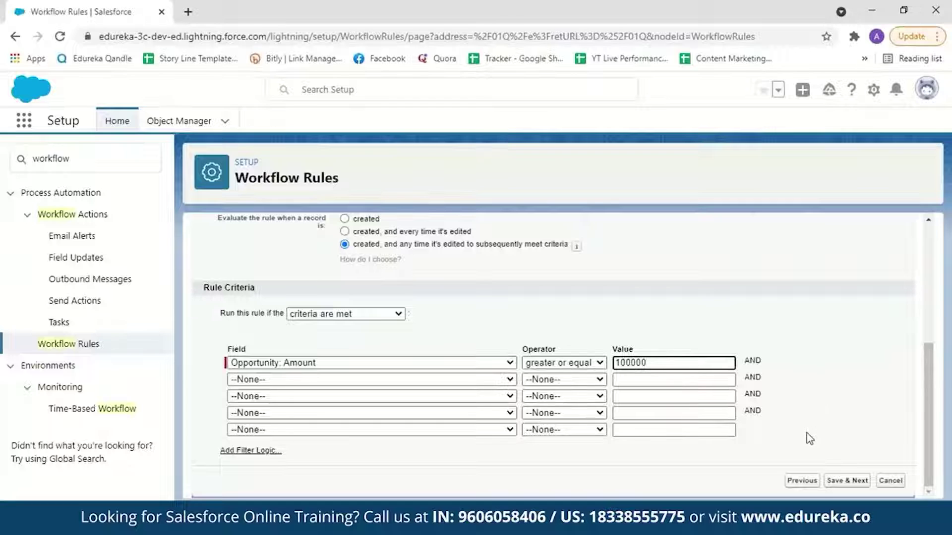
pyautogui.click(845, 483)
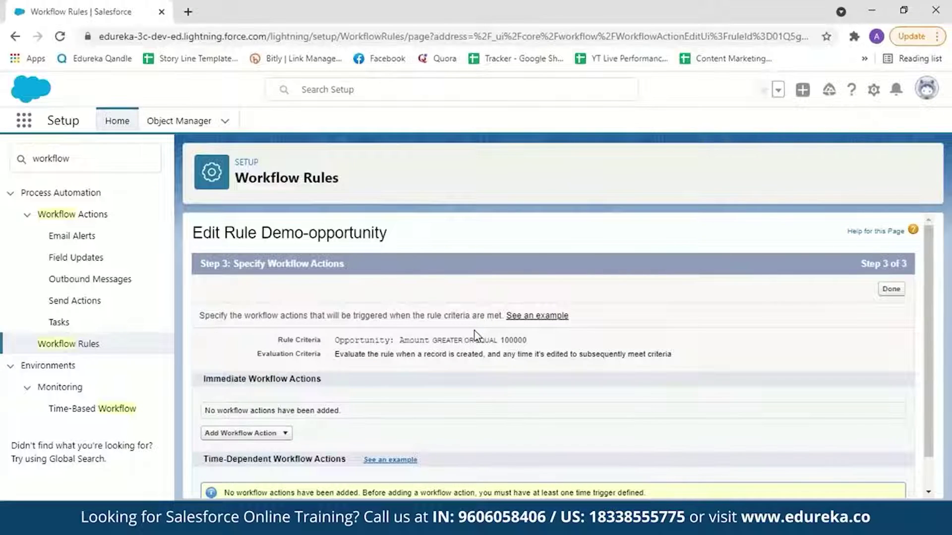
# Add a new email alert as an immediate workflow action, described as "opportunity amount greater than 100000" with unique name Opportunity_amount.
pyautogui.scroll(-1, 793, 316)
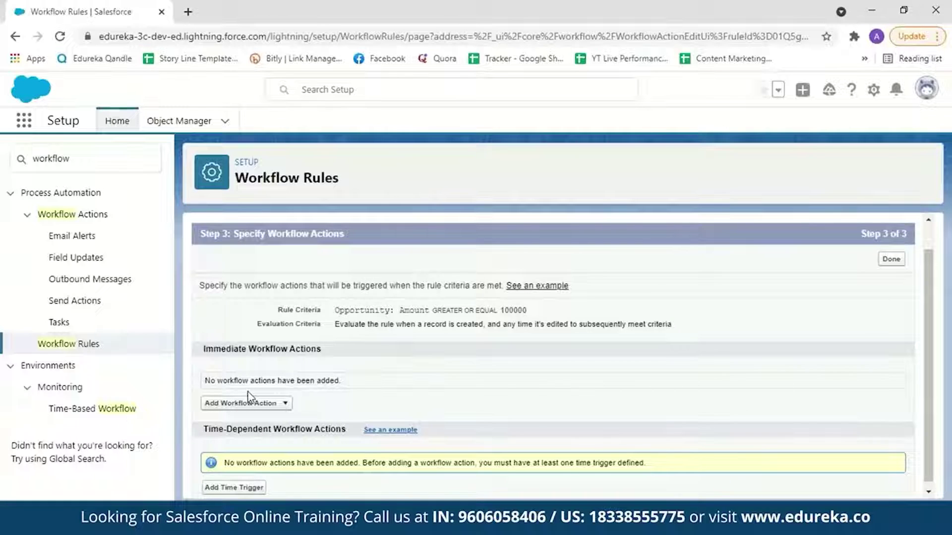
pyautogui.click(269, 404)
pyautogui.click(238, 429)
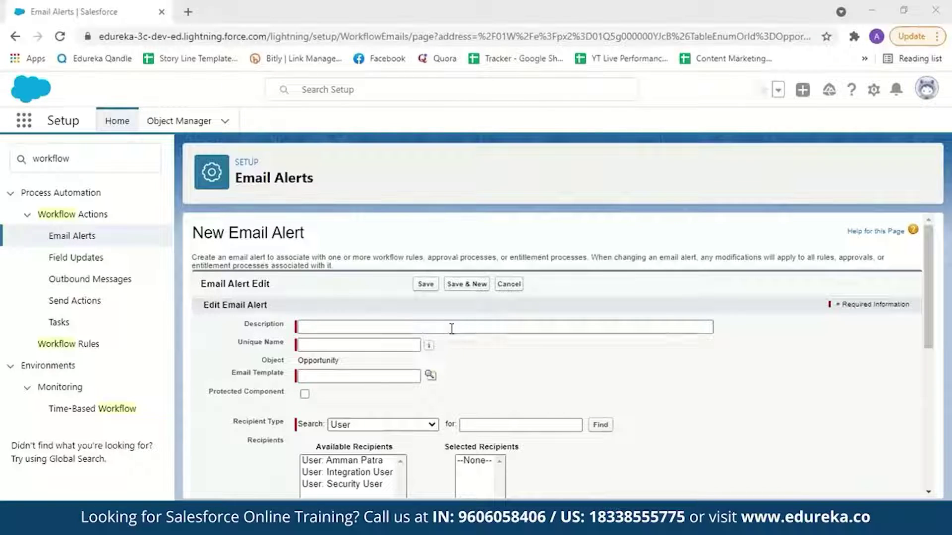
pyautogui.click(321, 328)
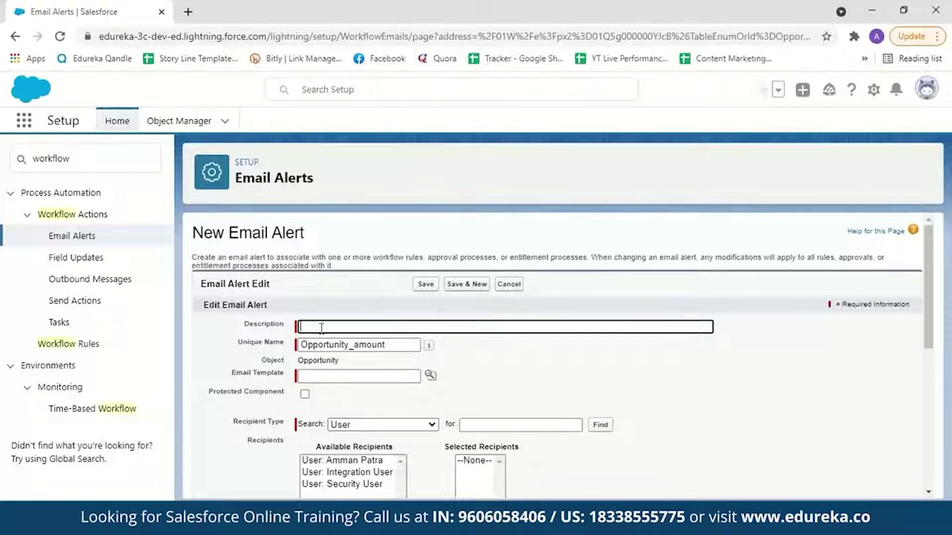
pyautogui.write('Opportunit')
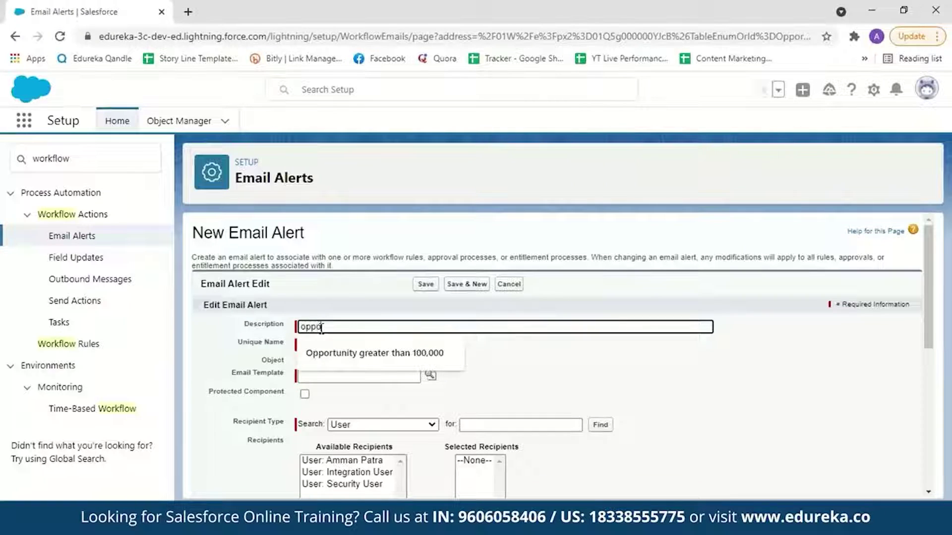
pyautogui.write('y amount')
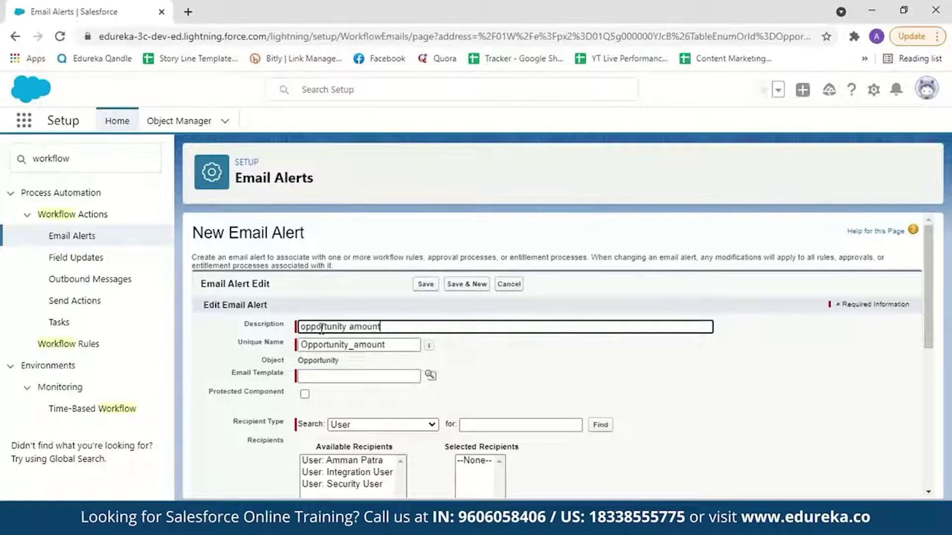
pyautogui.write(' greater than 100000')
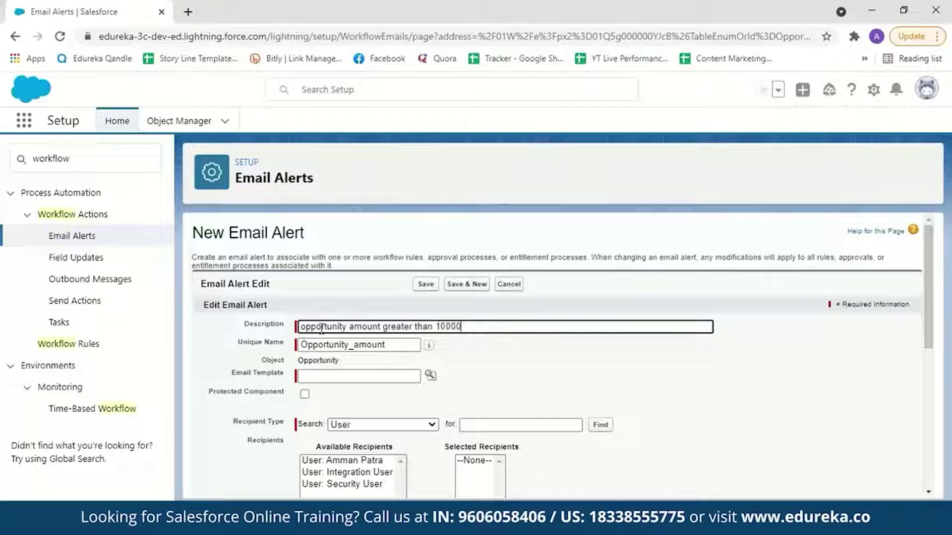
pyautogui.click(393, 344)
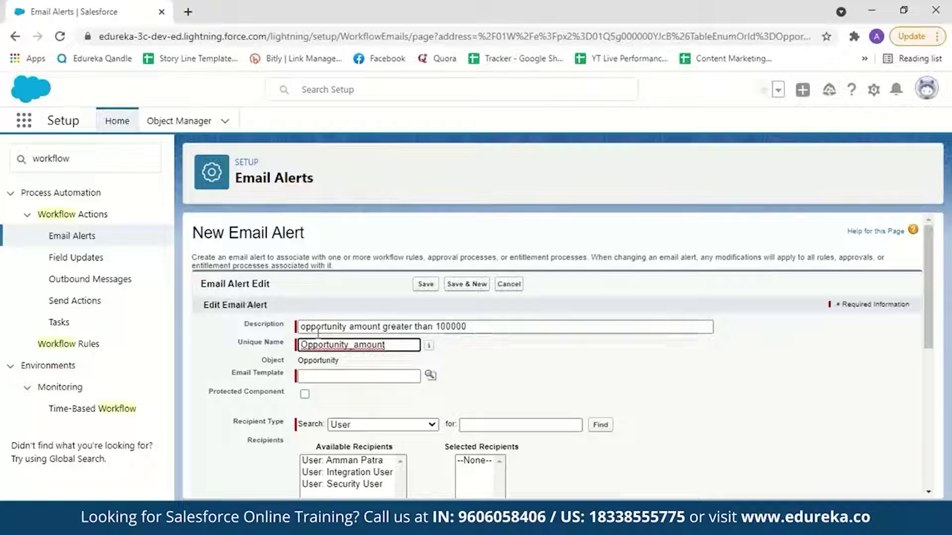
pyautogui.click(337, 377)
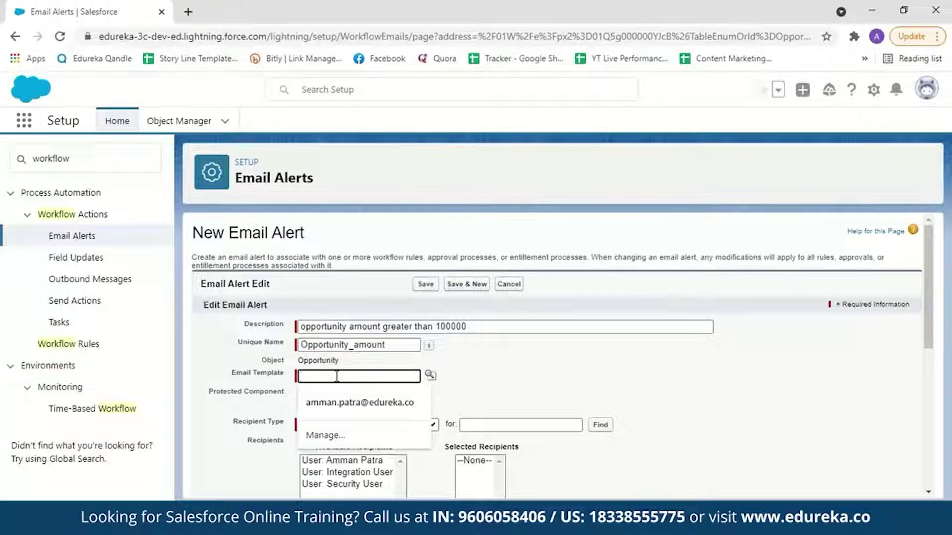
pyautogui.click(430, 375)
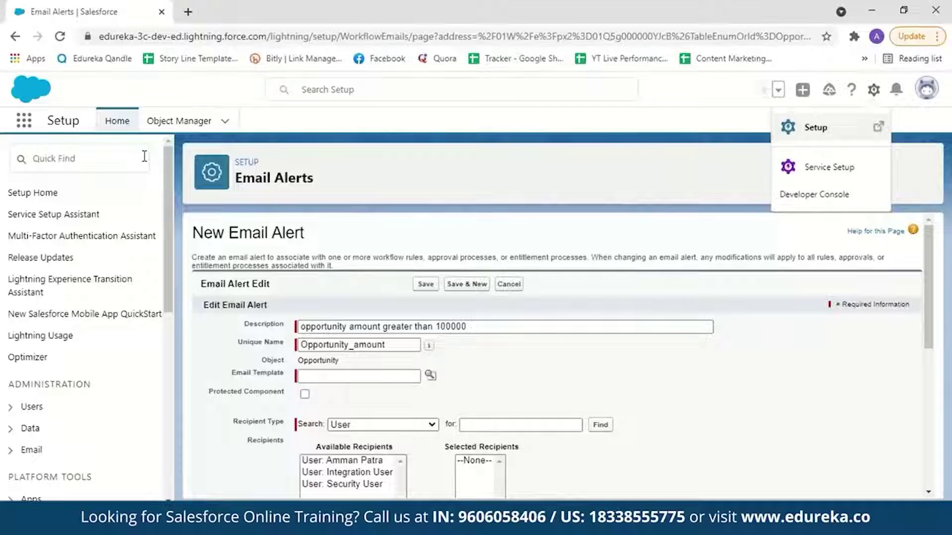
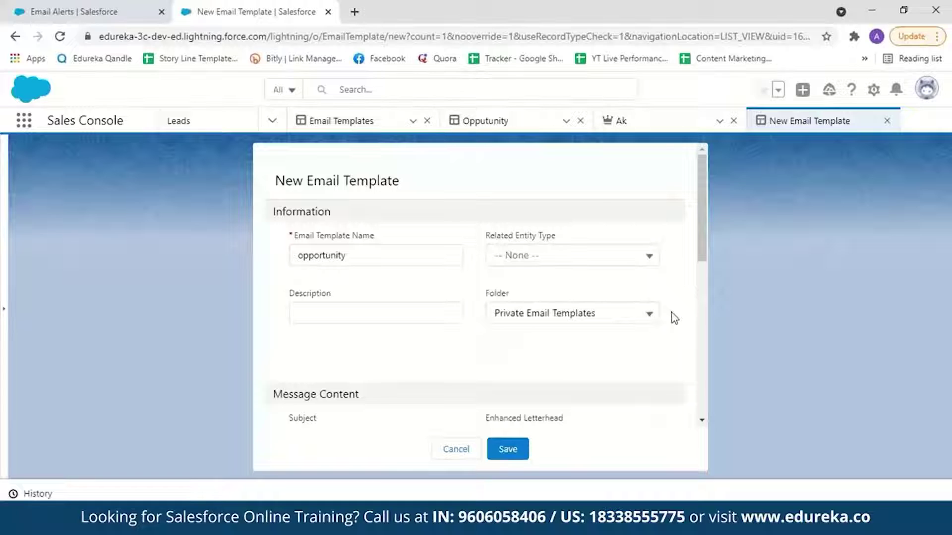
# Set the new "opportunity" email template's folder to Public Email Templates and its subject to "Opportunity amount greater than 100,000.00".
pyautogui.click(650, 314)
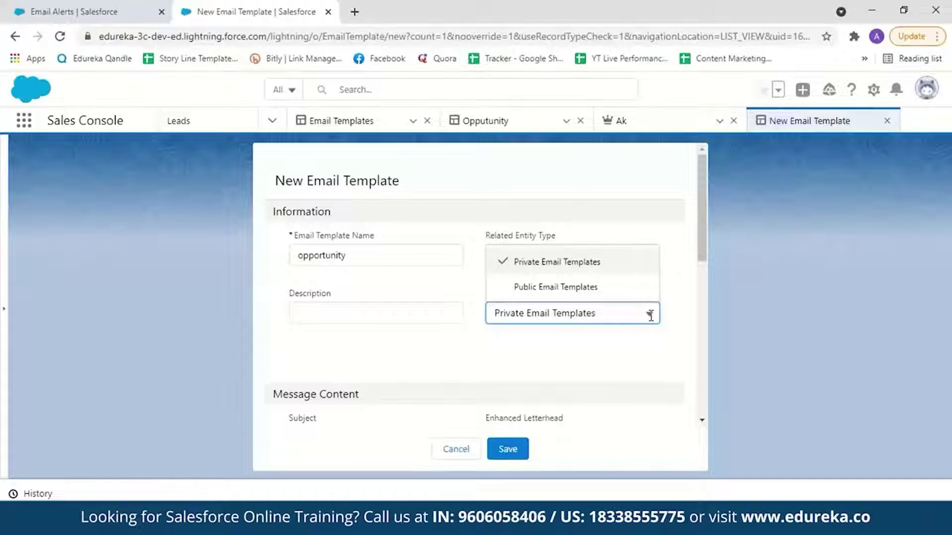
pyautogui.click(655, 288)
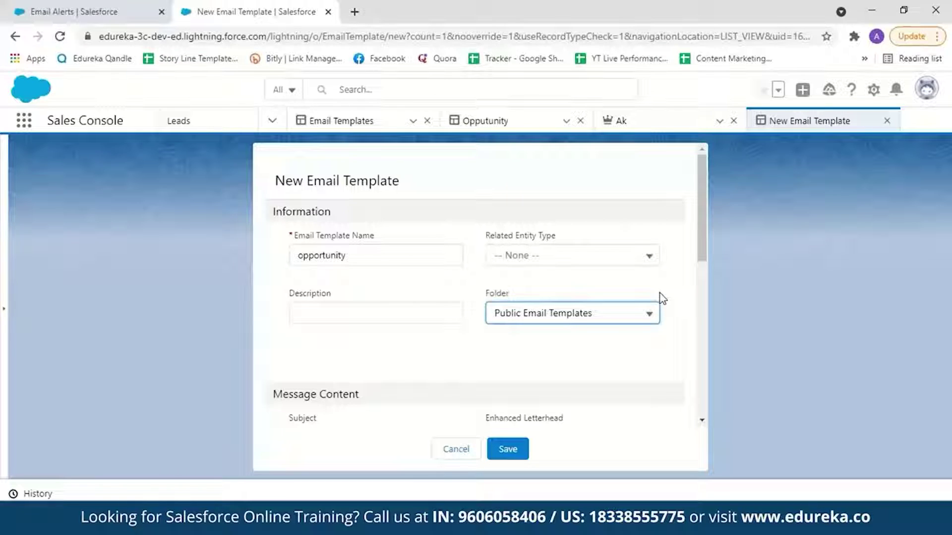
pyautogui.moveTo(706, 244); pyautogui.dragTo(704, 317)
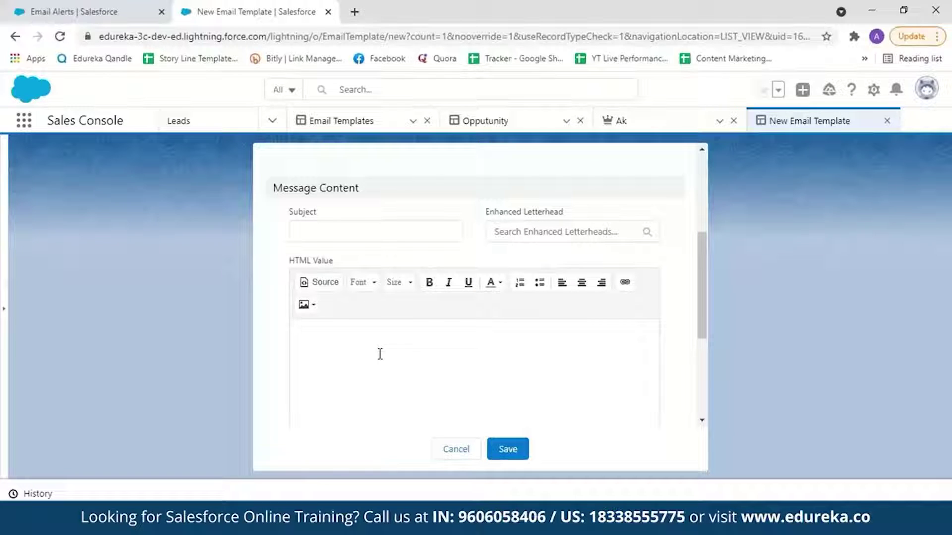
pyautogui.click(354, 232)
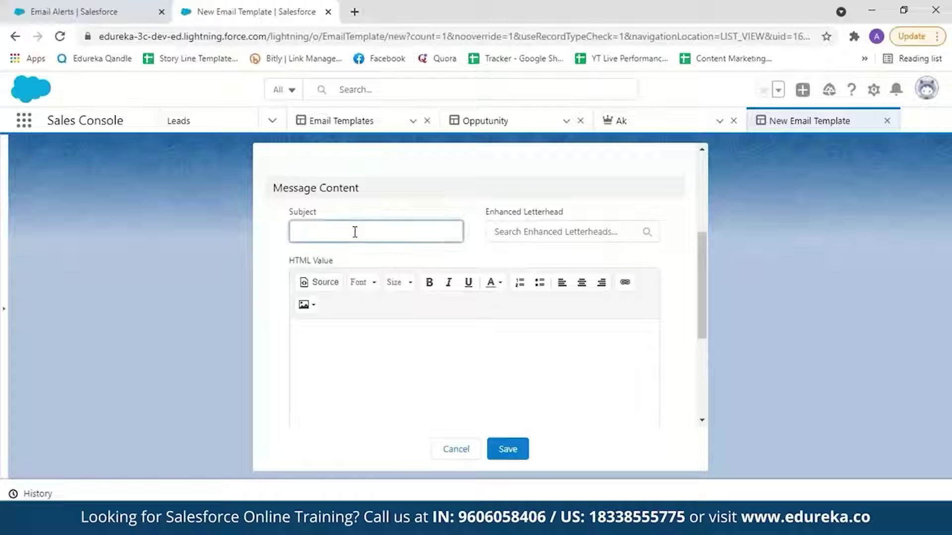
pyautogui.write('Opport')
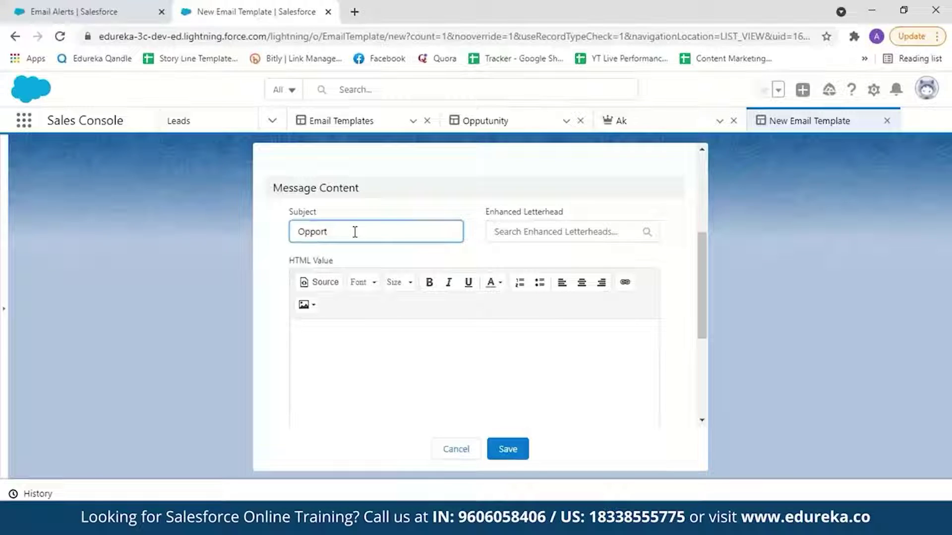
pyautogui.write('unity annount greater')
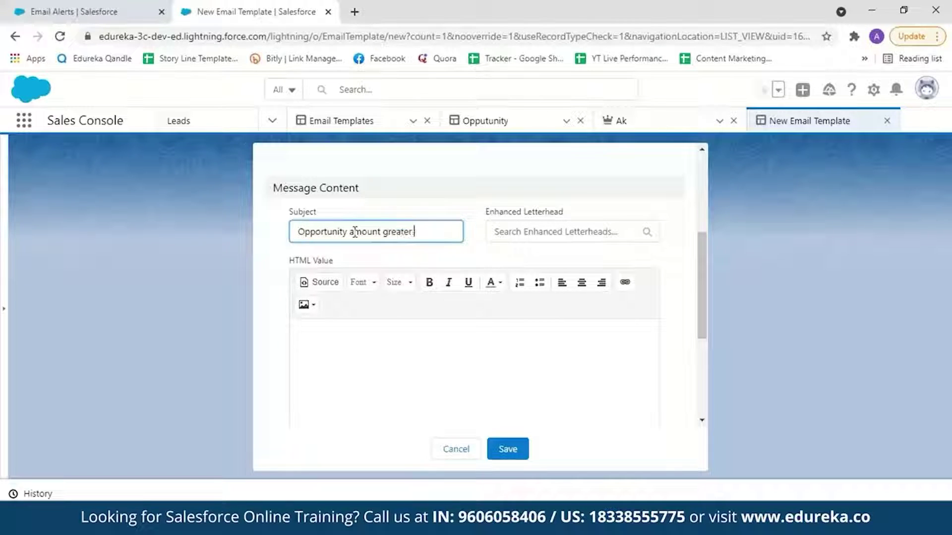
pyautogui.write(' than 100000')
pyautogui.click(438, 232)
pyautogui.write(',')
# Write the body "Hello, An opportunity is created whose amount exceeds 100,000.00. Kindly look into this. Thank you" and save the template.
pyautogui.click(405, 330)
pyautogui.write('Hello, An opportunity is ')
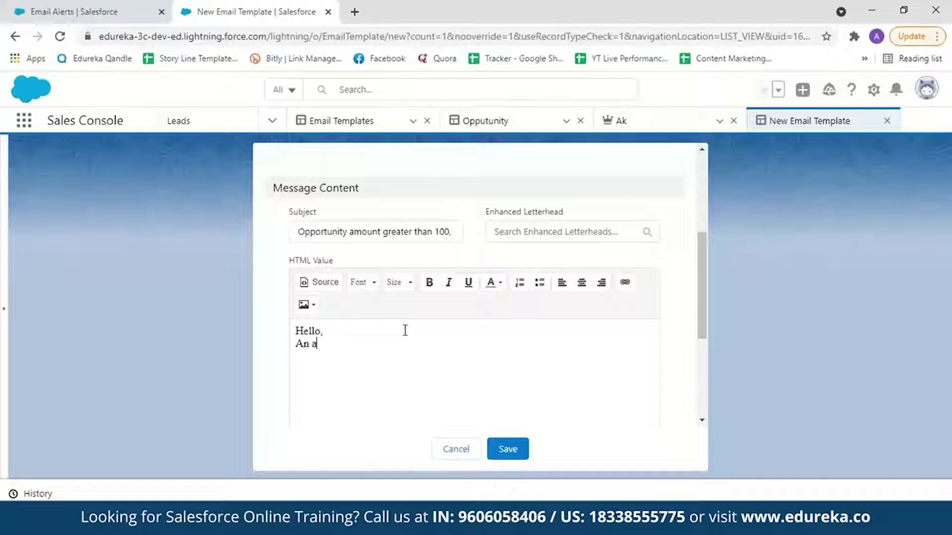
pyautogui.write('created whose amou')
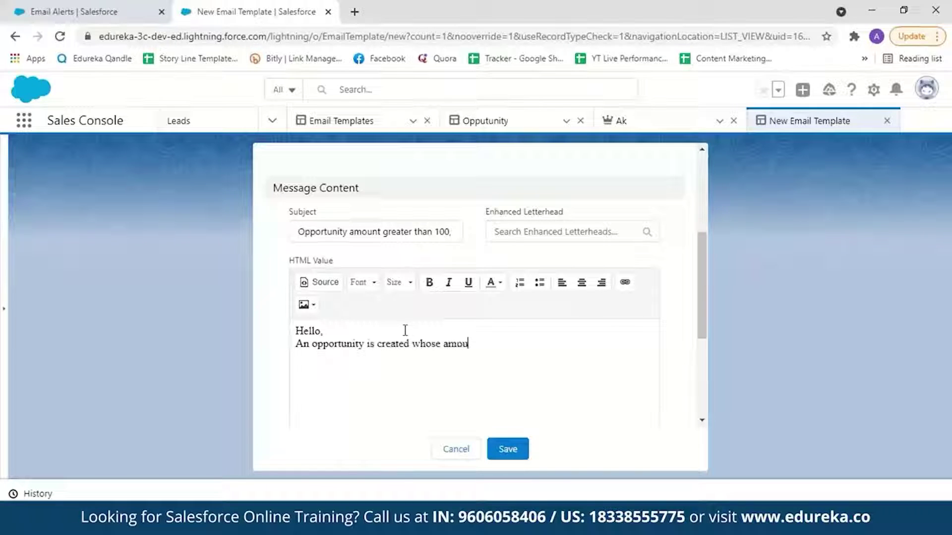
pyautogui.write('nt exce')
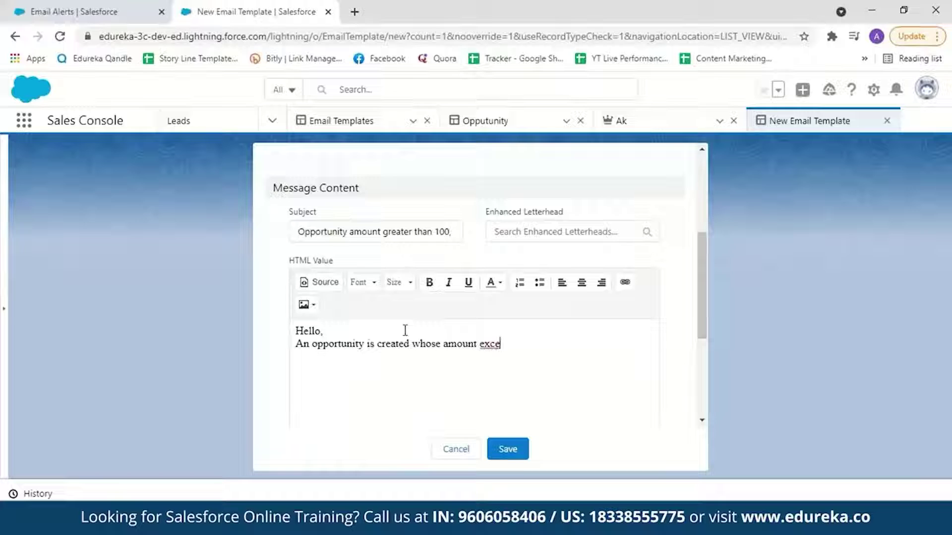
pyautogui.write('eds 100,00')
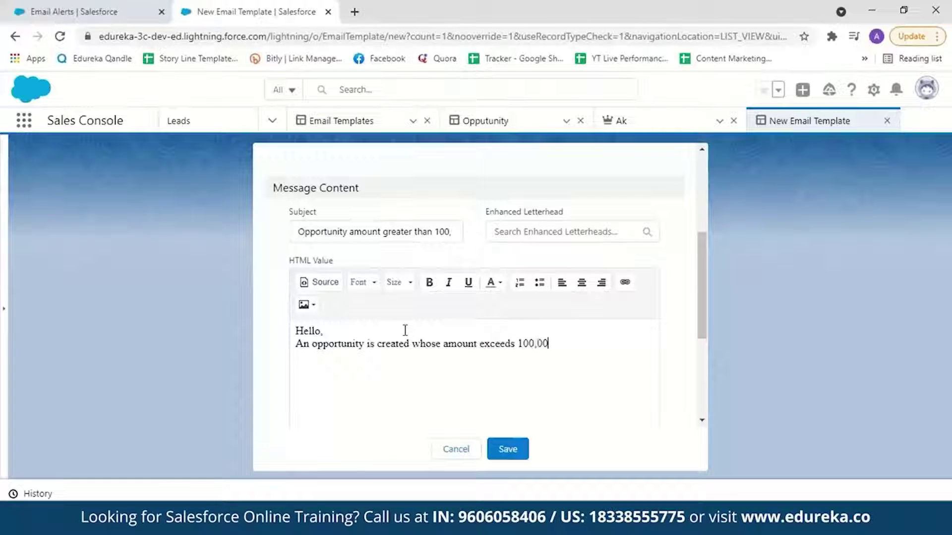
pyautogui.write('0.00. Kindly look into this')
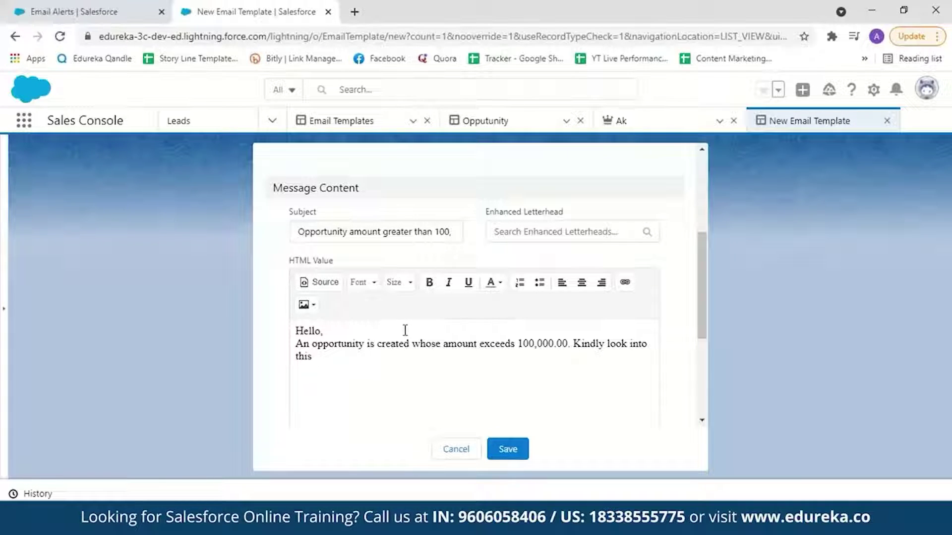
pyautogui.write('Thank you')
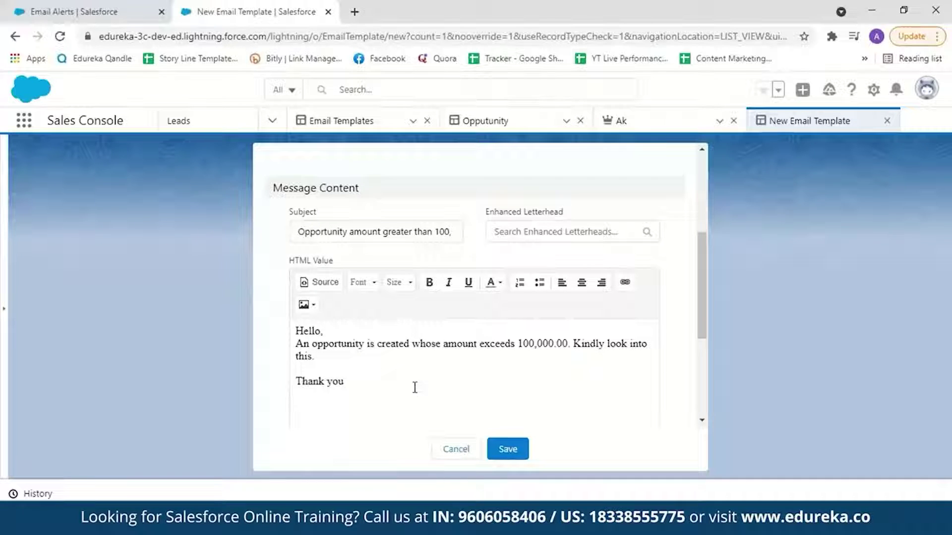
pyautogui.moveTo(706, 313); pyautogui.dragTo(704, 216)
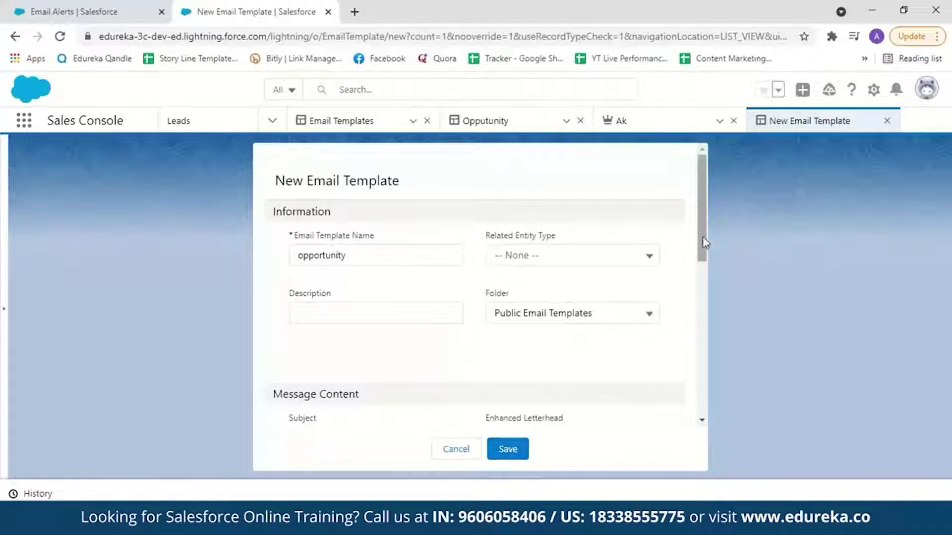
pyautogui.scroll(-10, 703, 238)
pyautogui.click(505, 452)
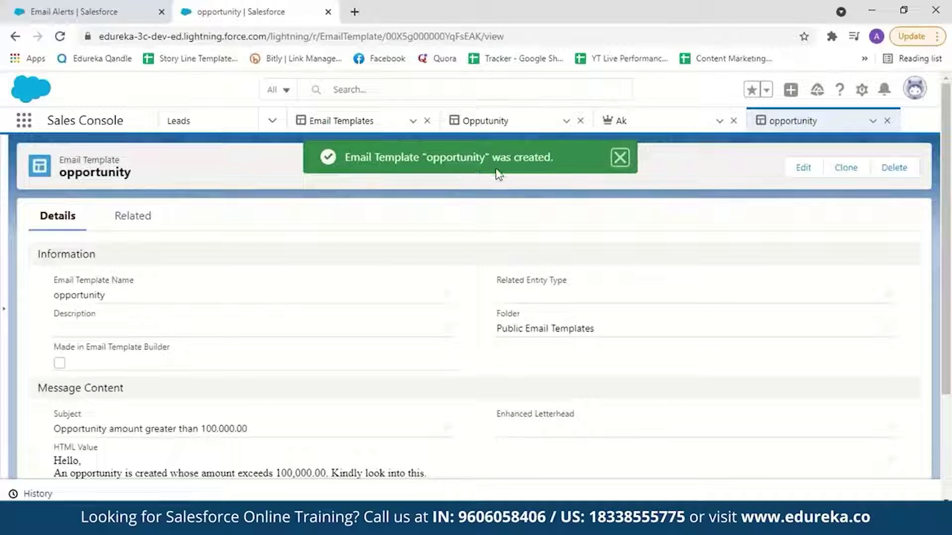
# Return to the new email alert and assign it the Lightning email template "opportunity" from Public Email Templates.
pyautogui.click(144, 8)
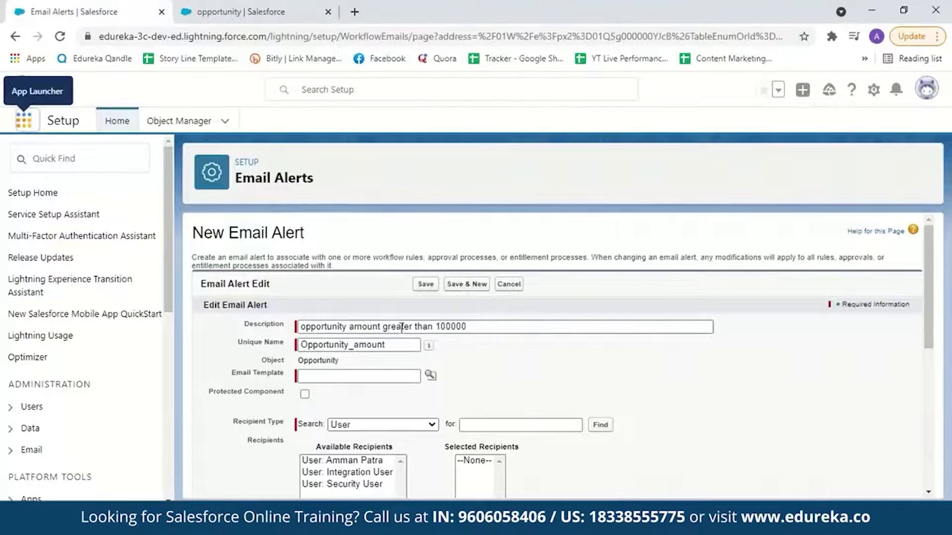
pyautogui.click(430, 376)
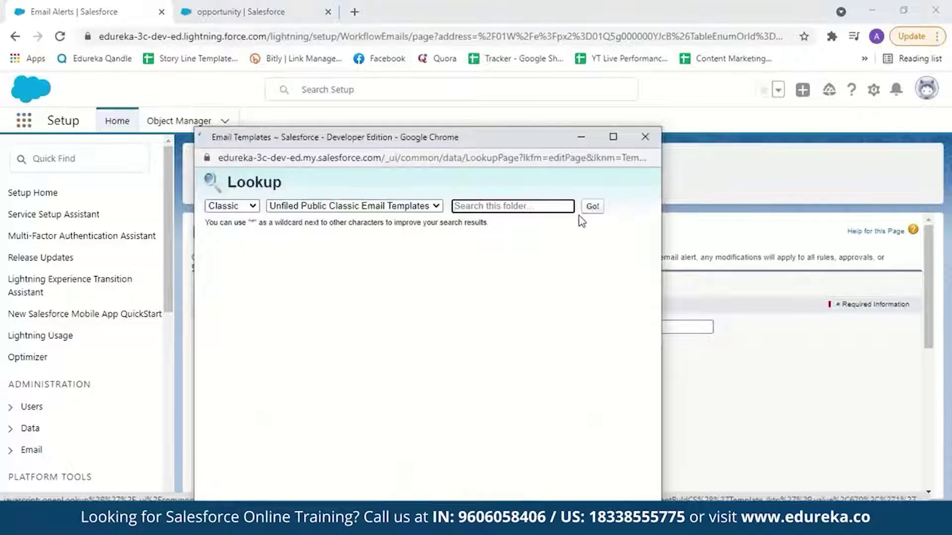
pyautogui.moveTo(654, 484); pyautogui.dragTo(655, 382)
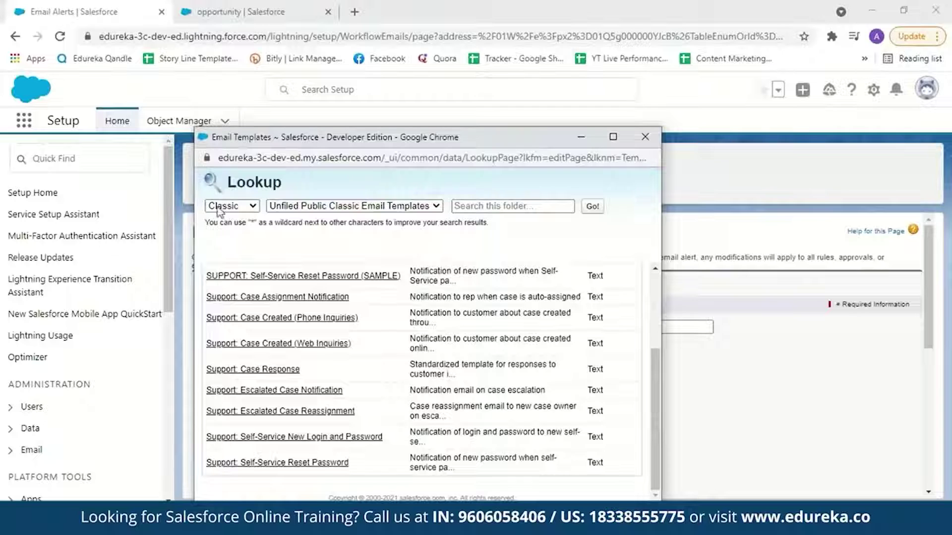
pyautogui.click(252, 206)
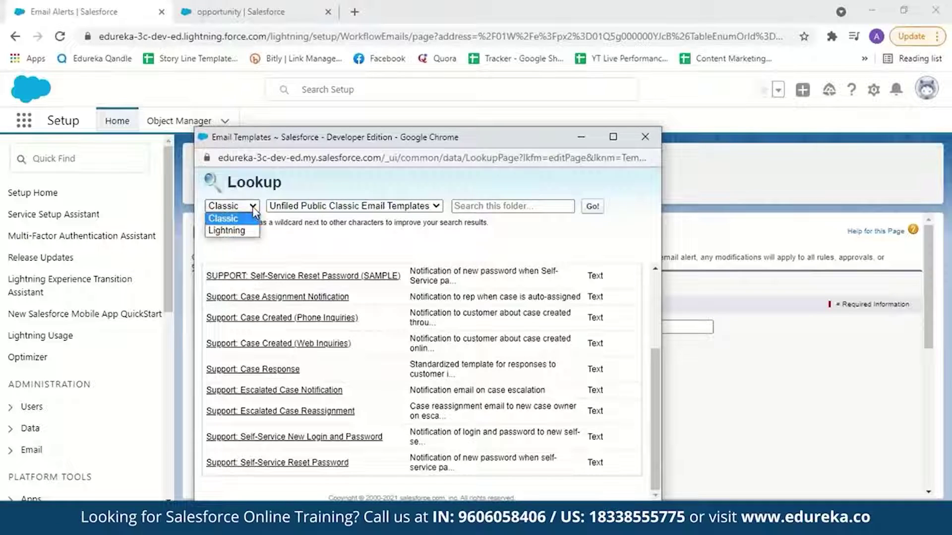
pyautogui.click(229, 230)
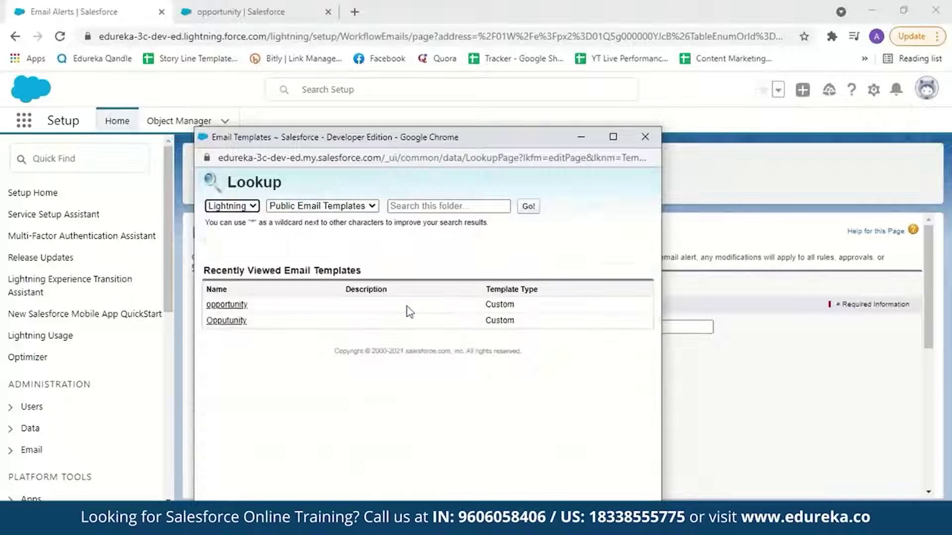
pyautogui.click(229, 305)
pyautogui.scroll(-2, 373, 365)
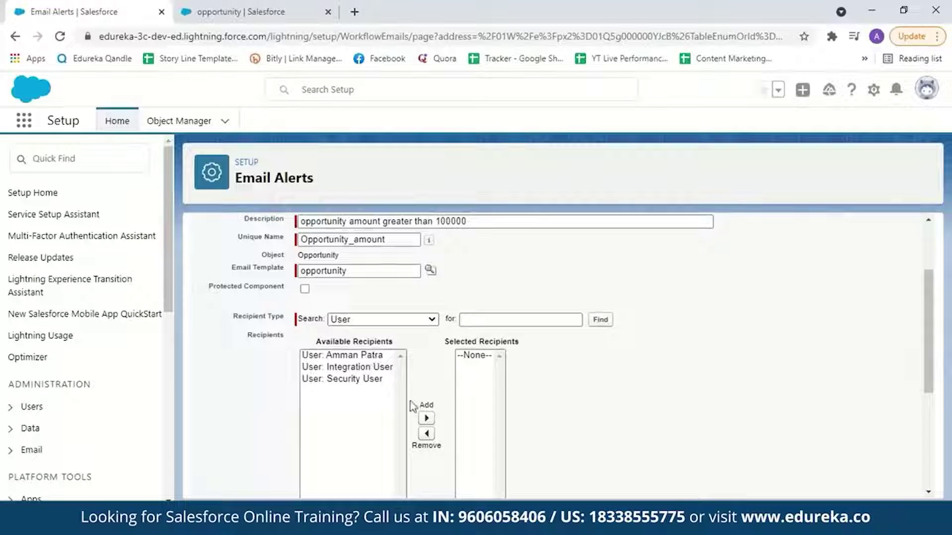
pyautogui.click(364, 355)
pyautogui.click(427, 400)
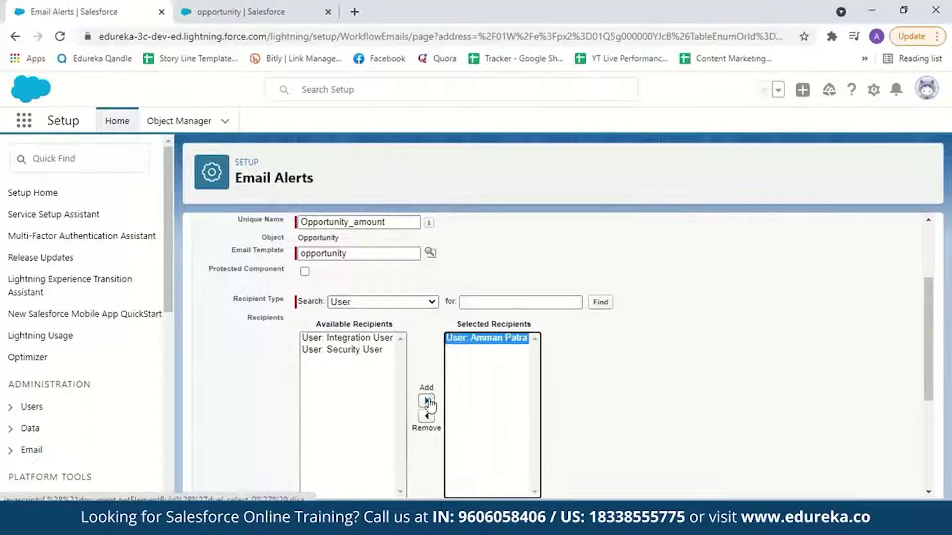
pyautogui.moveTo(922, 290); pyautogui.dragTo(921, 377)
pyautogui.click(326, 348)
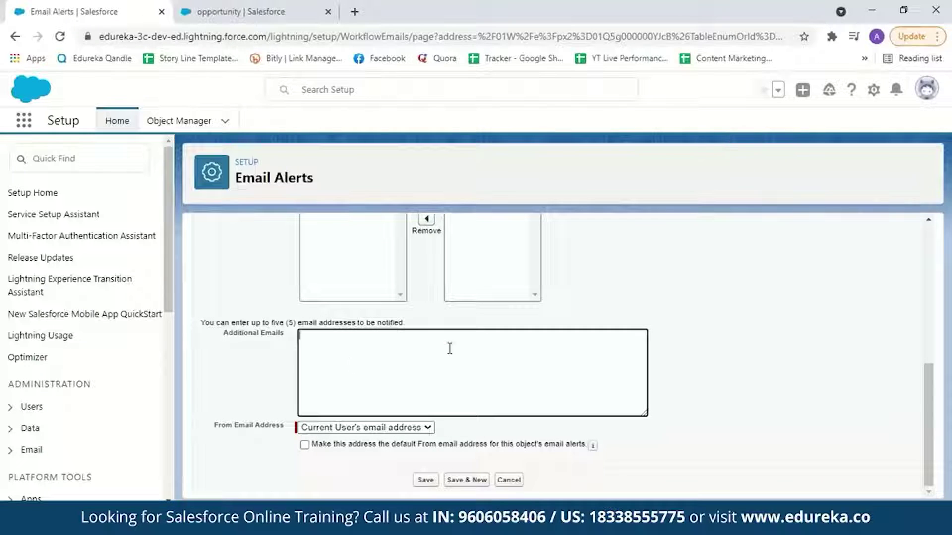
pyautogui.press('Tab')
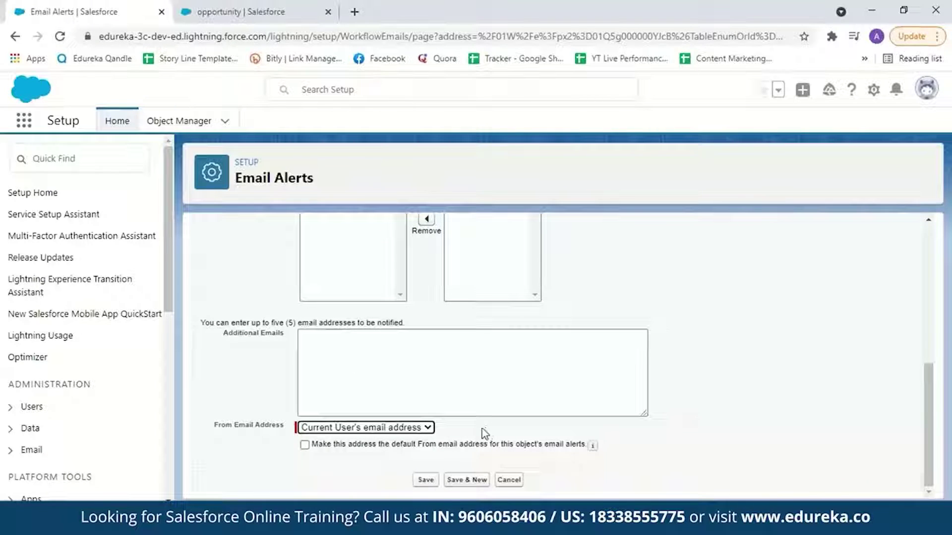
pyautogui.click(429, 429)
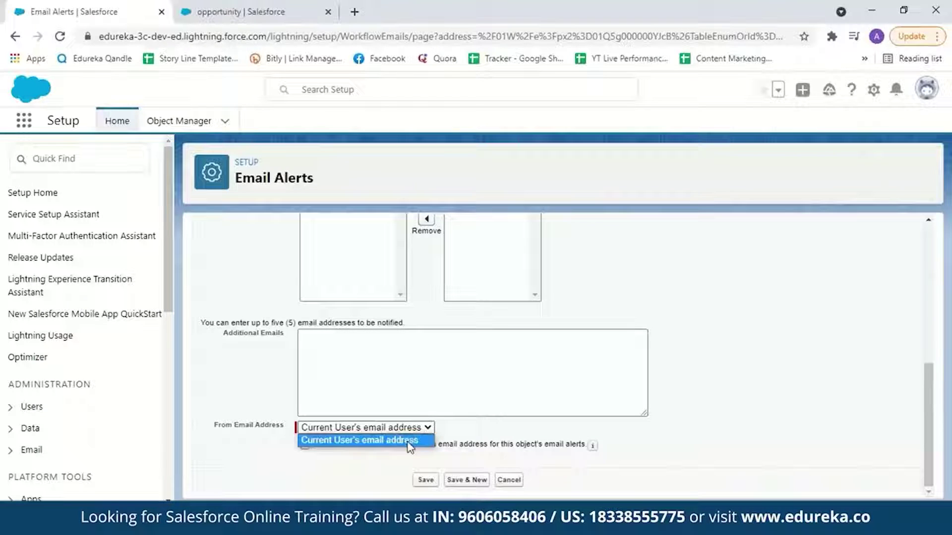
pyautogui.click(410, 441)
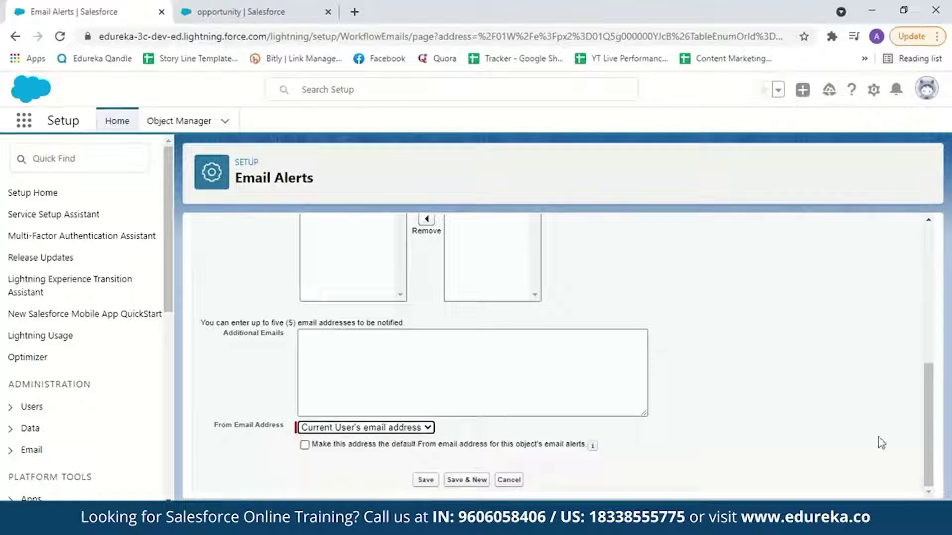
# Save the email alert, finish the Demo-opportunity rule's workflow actions and activate the rule.
pyautogui.click(424, 481)
pyautogui.click(891, 291)
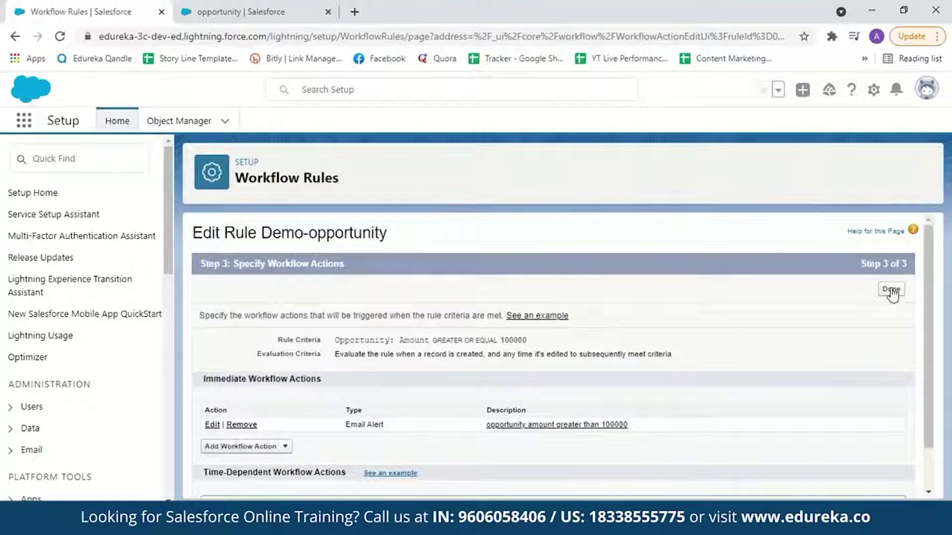
pyautogui.scroll(-2, 935, 298)
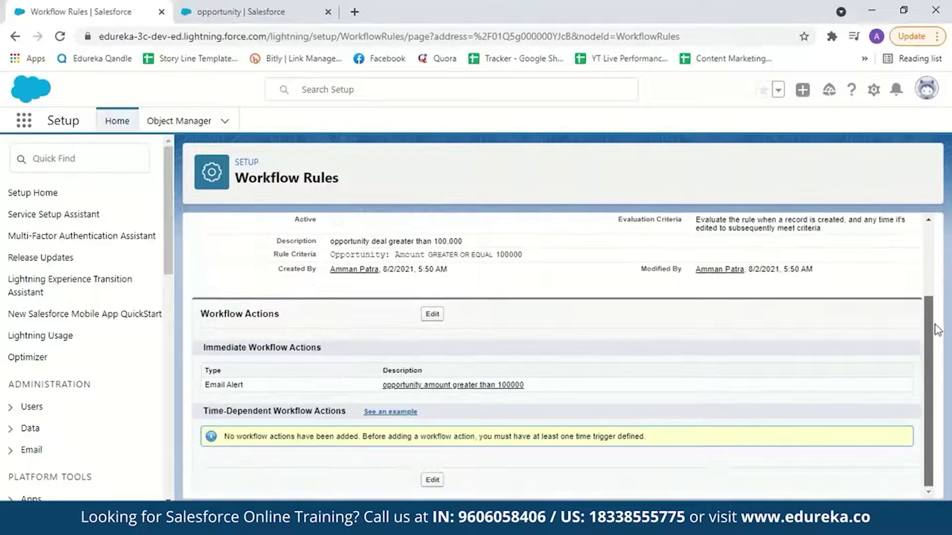
pyautogui.scroll(3, 935, 339)
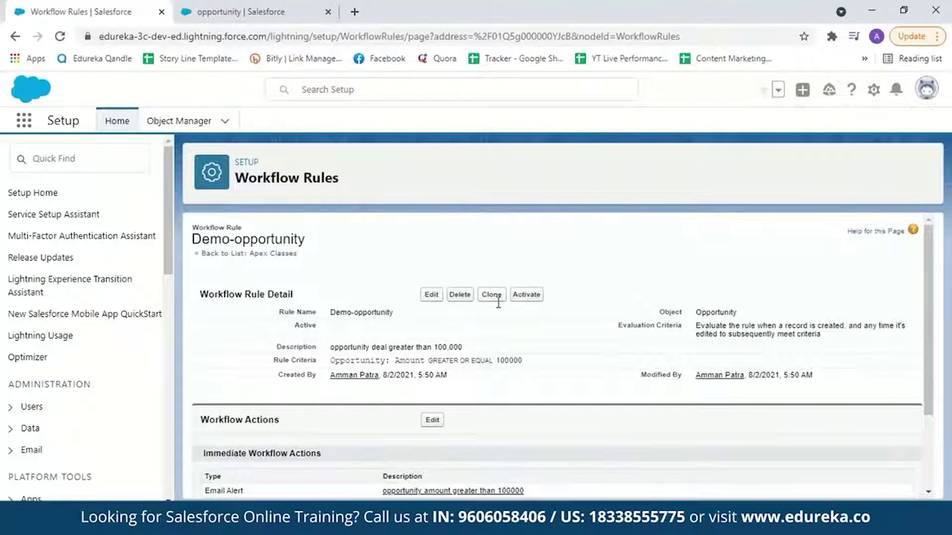
pyautogui.click(527, 295)
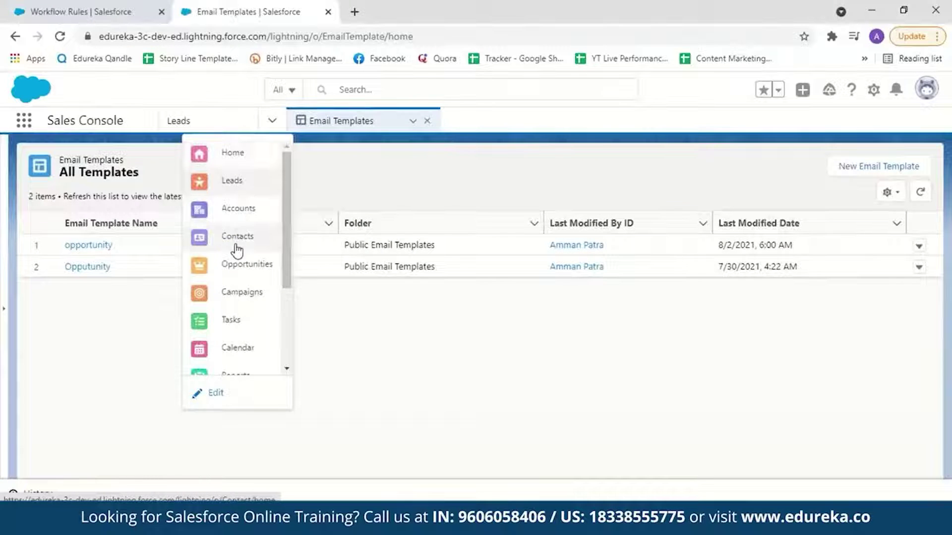
# Start a new opportunity in Sales Console with amount 110000 and close date 8/15/2021.
pyautogui.click(236, 267)
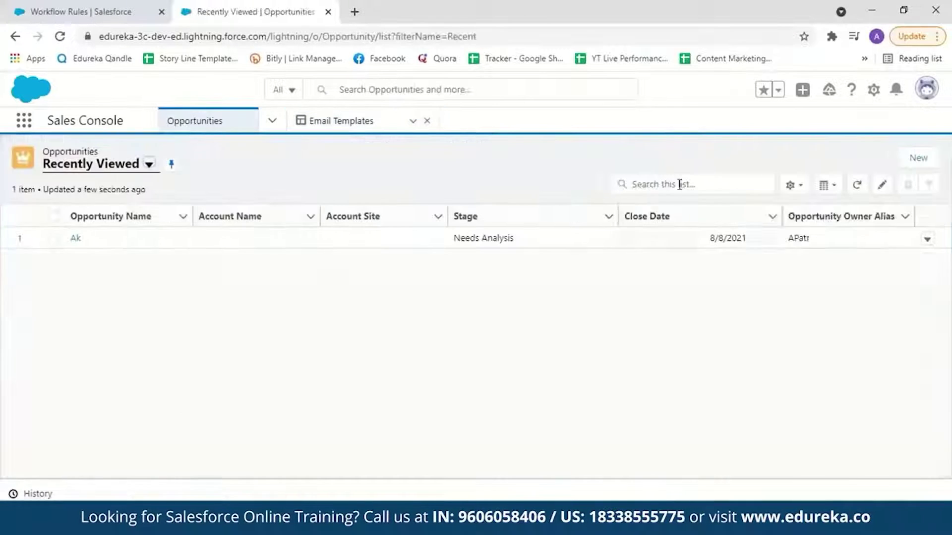
pyautogui.click(920, 159)
pyautogui.write('110000')
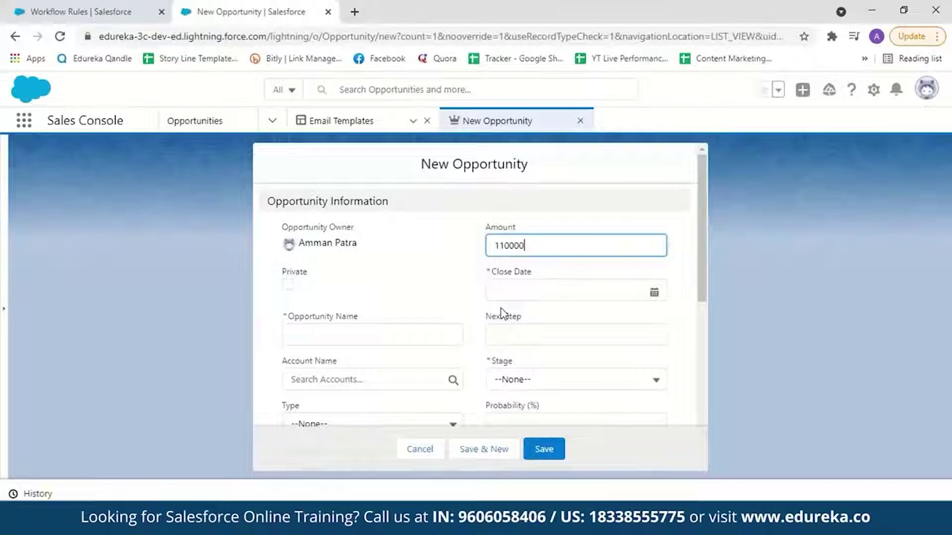
pyautogui.click(522, 296)
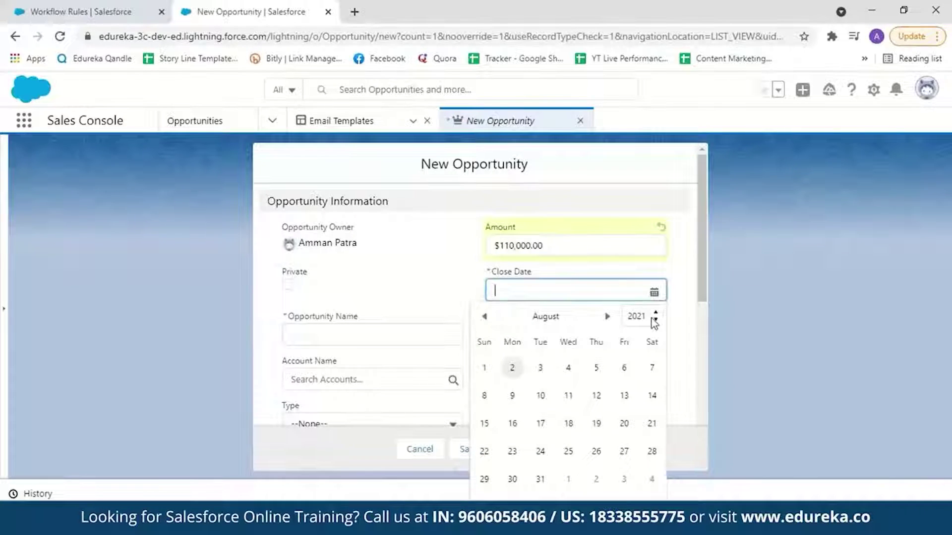
pyautogui.click(484, 425)
# Name the new opportunity "Test opportunity", set its stage to Qualification and save the record.
pyautogui.click(339, 342)
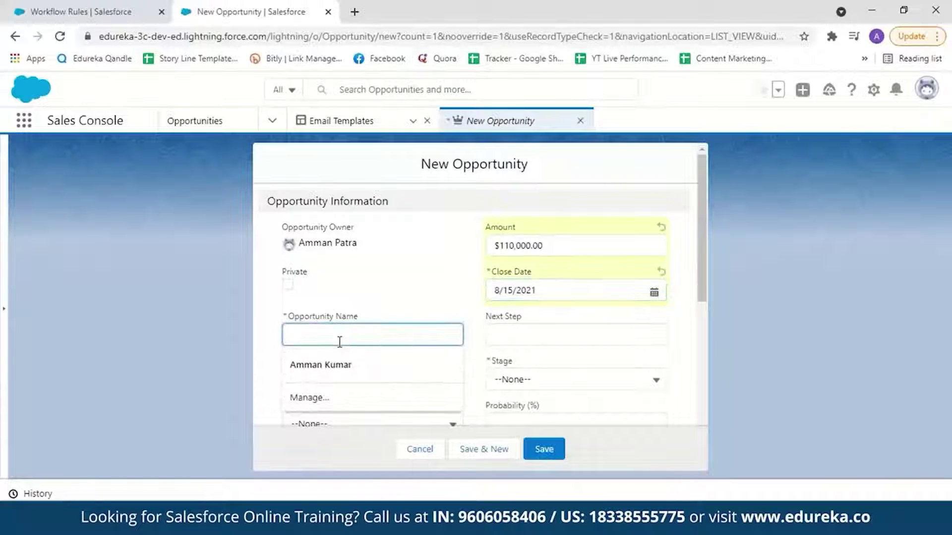
pyautogui.write('Tes')
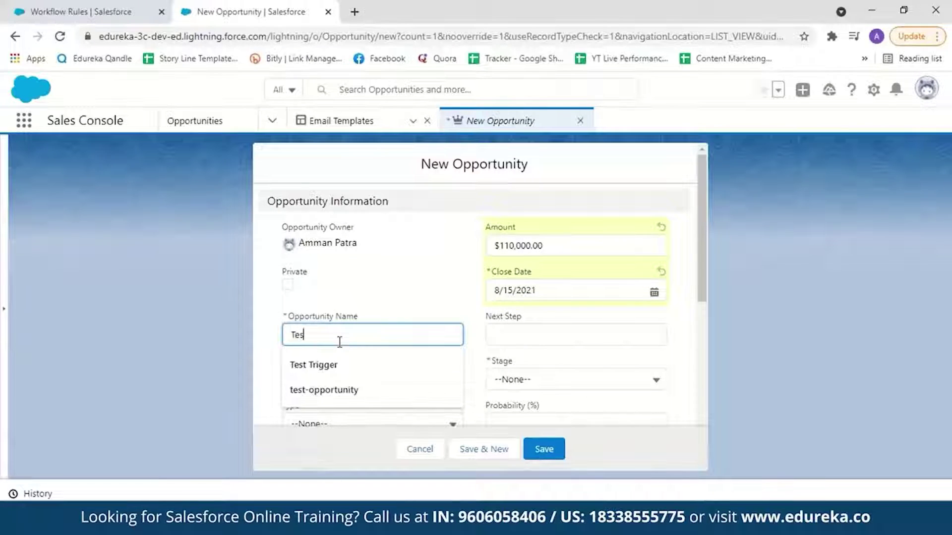
pyautogui.write('t ')
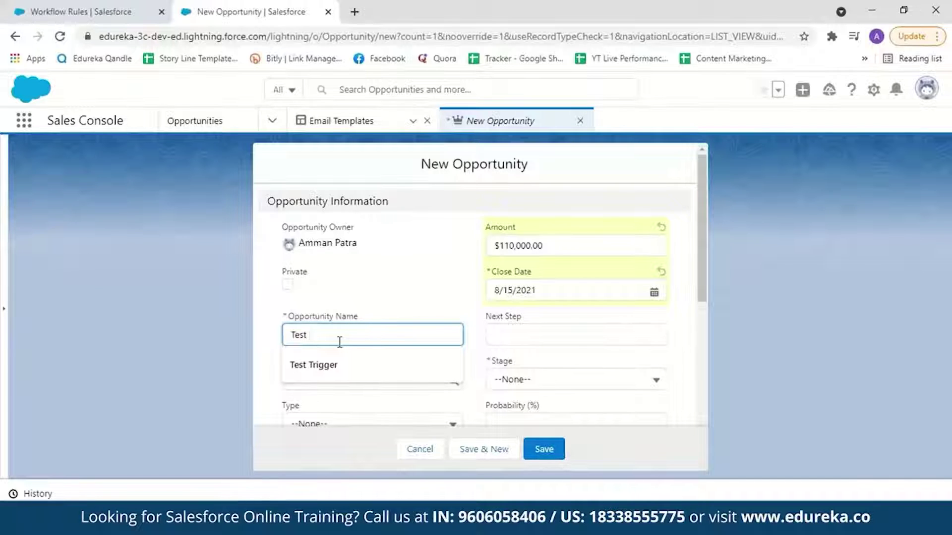
pyautogui.write('opportunity')
pyautogui.moveTo(701, 295); pyautogui.dragTo(703, 419)
pyautogui.scroll(2, 692, 293)
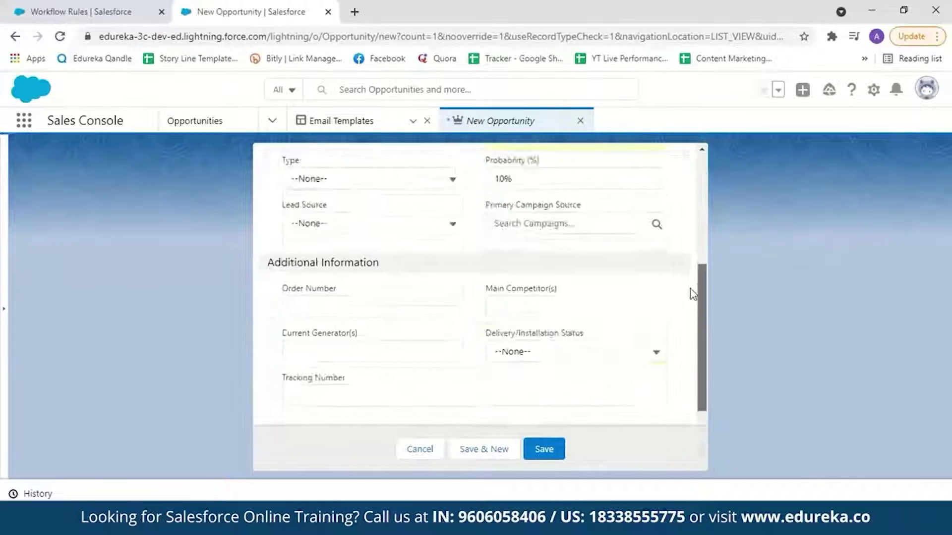
pyautogui.scroll(5, 689, 262)
pyautogui.click(545, 448)
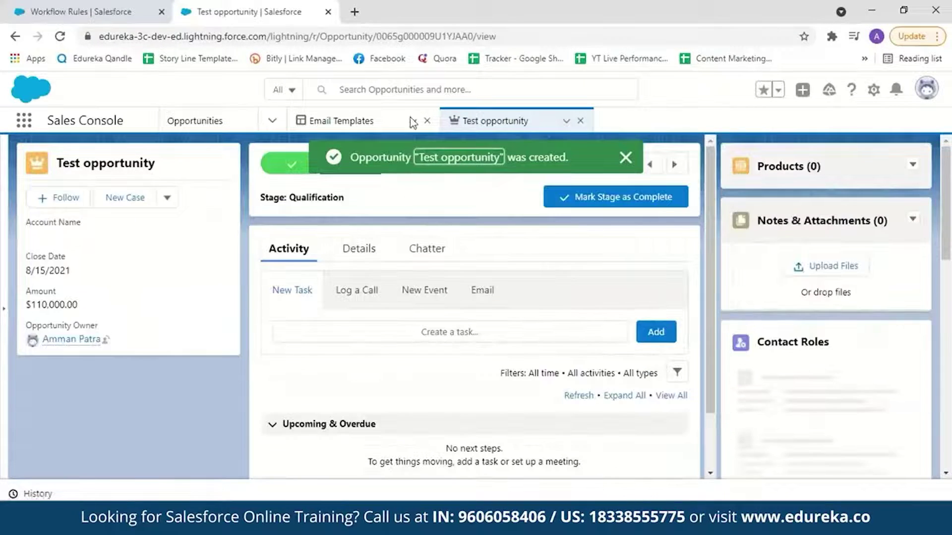
# Switch to Gmail in a new browser tab and open the alert email "Opportunity amount greater than 100,000.00".
pyautogui.click(355, 12)
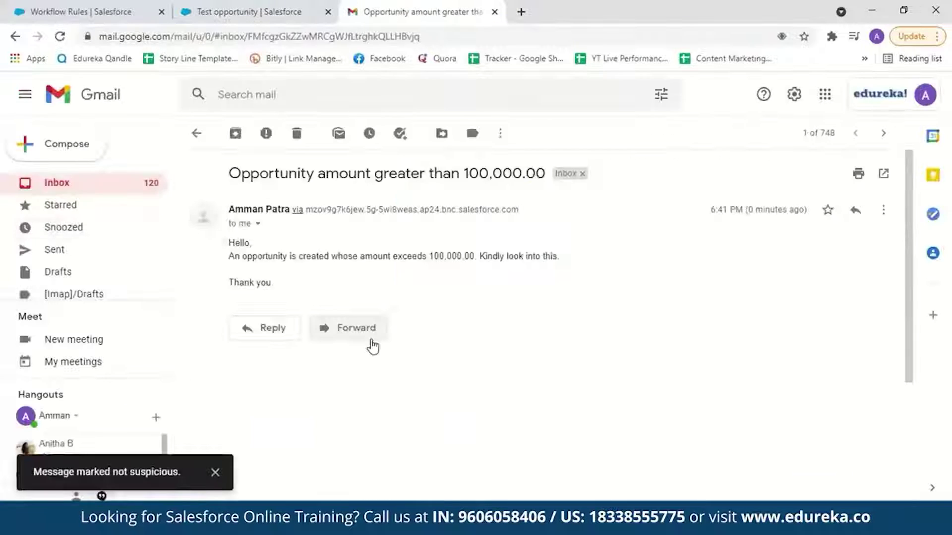